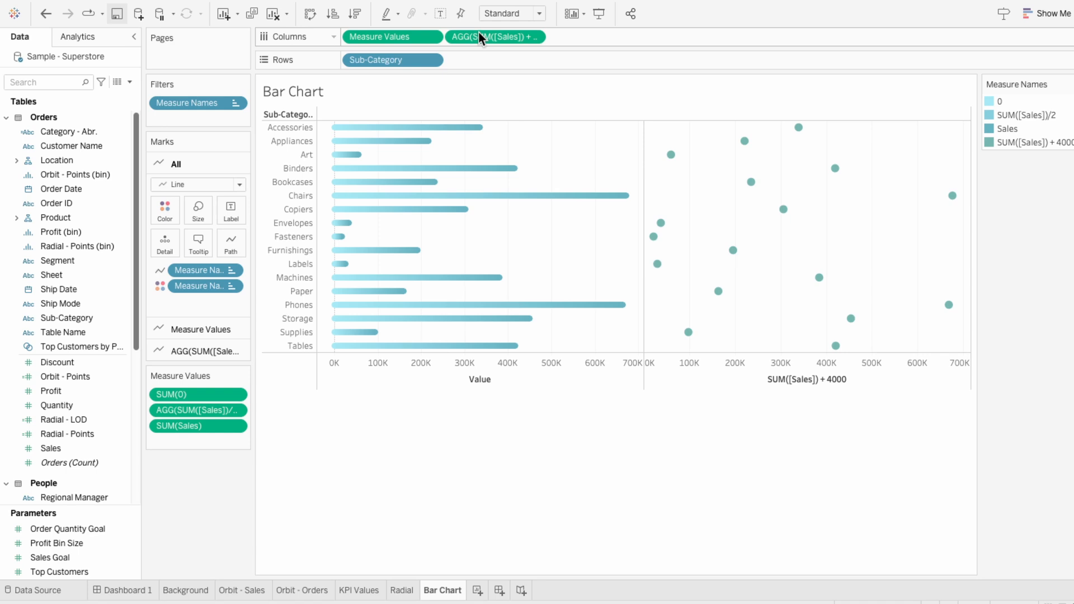
Combine SUM([Sales]) + 4000 with Measure Values as a dual axis and synchronize the two axes.
right_click(478, 32)
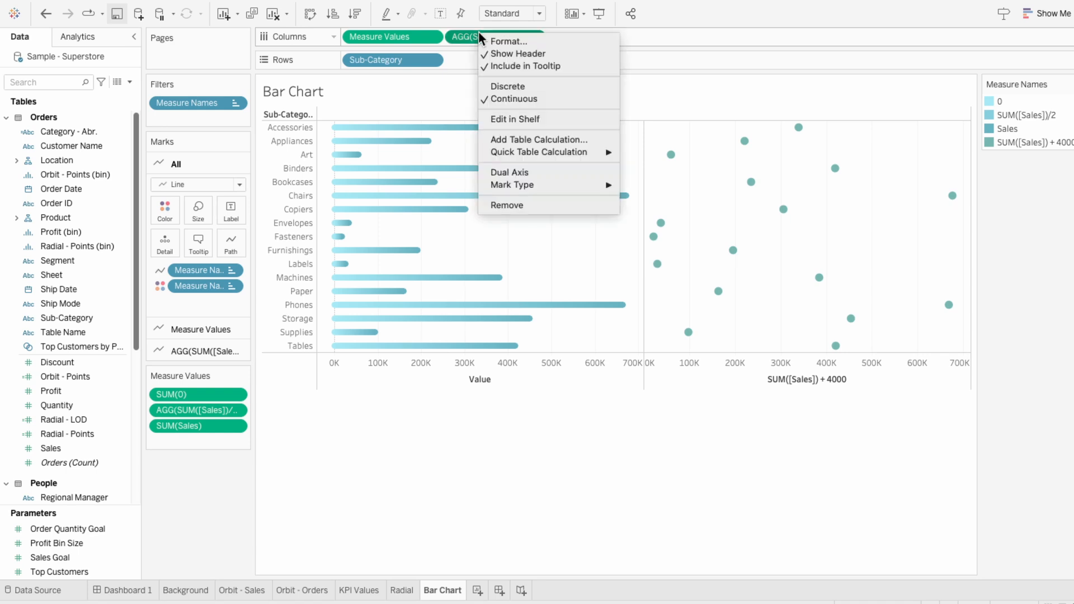
click(505, 169)
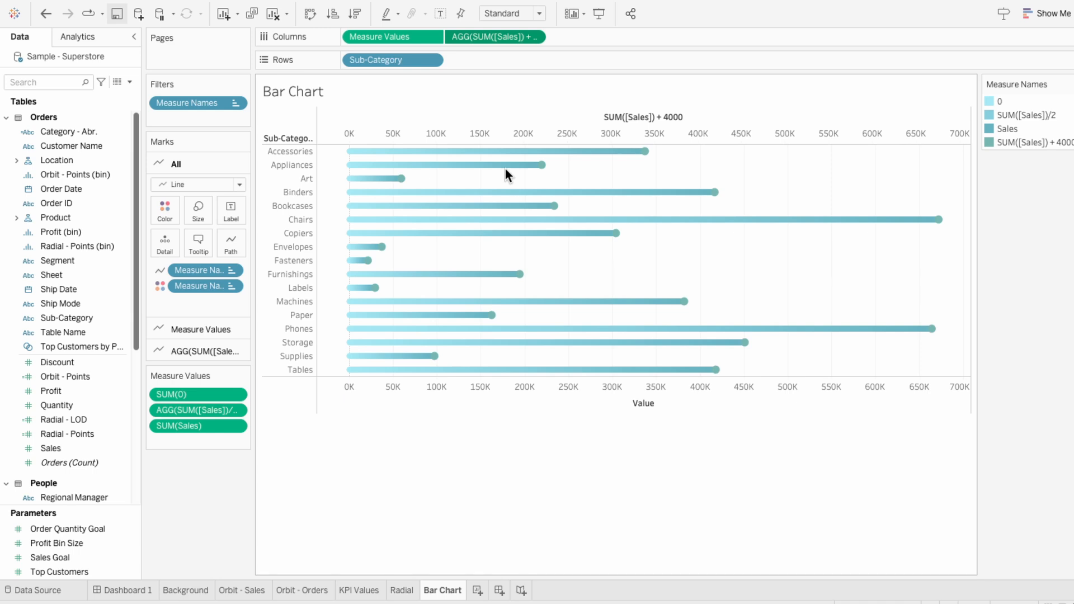
right_click(513, 129)
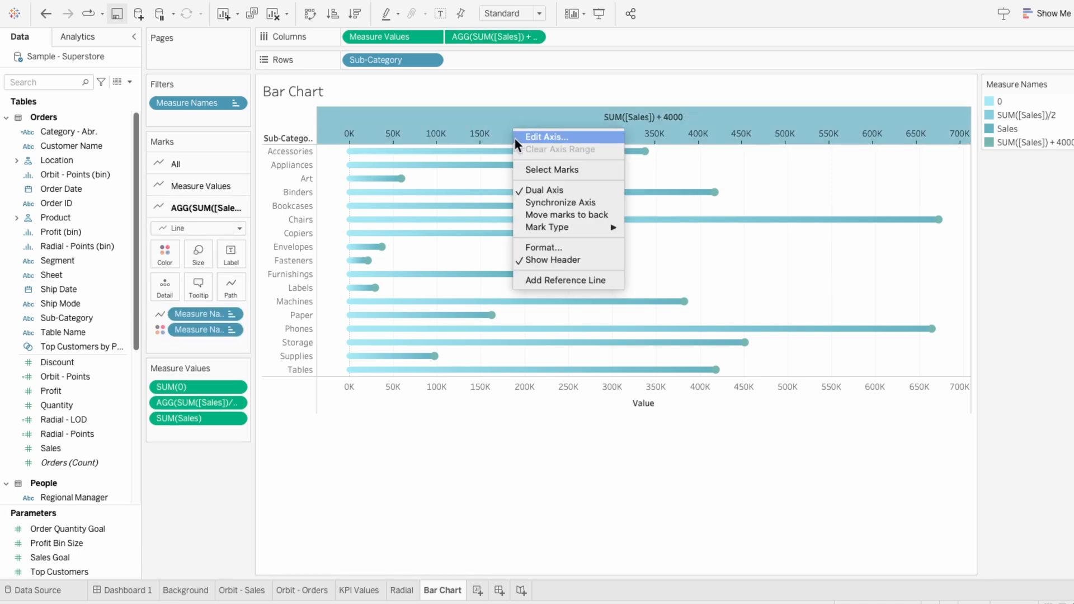
click(524, 202)
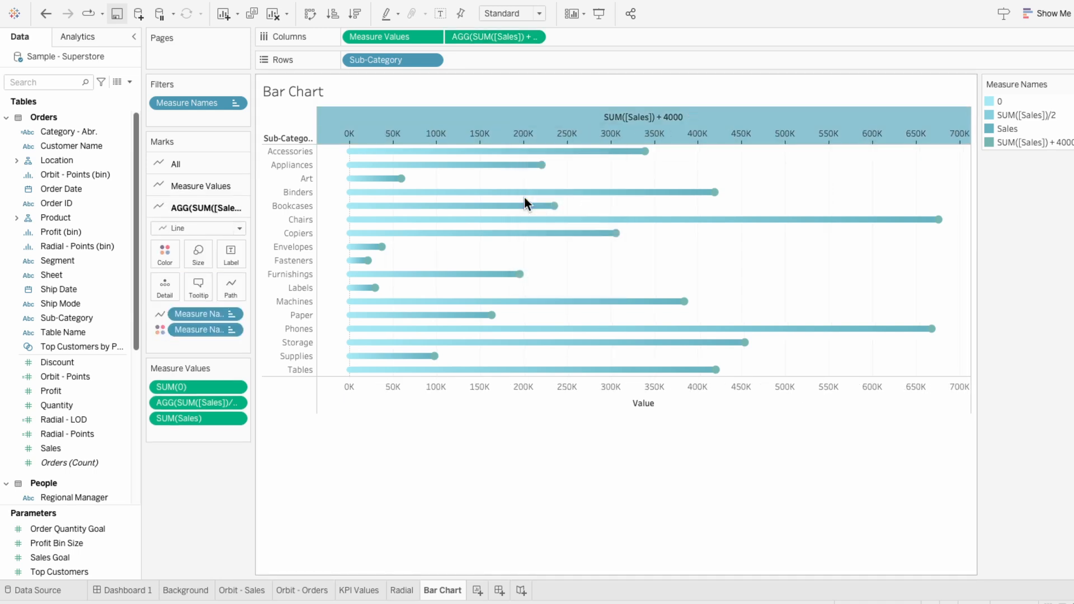
Remove both Measure Names fields from the marks of the SUM([Sales]) + 4000 axis.
click(202, 316)
key(Delete)
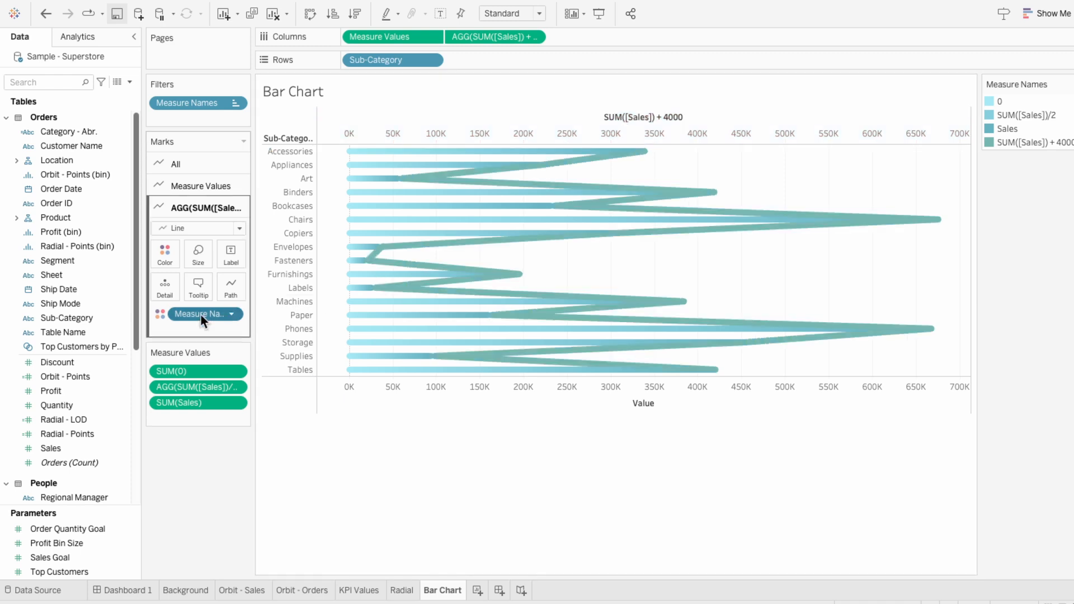
key(Delete)
Change the SUM([Sales]) + 4000 marks to filled right-pointing triangle shapes and shrink them to about the bar thickness.
click(188, 226)
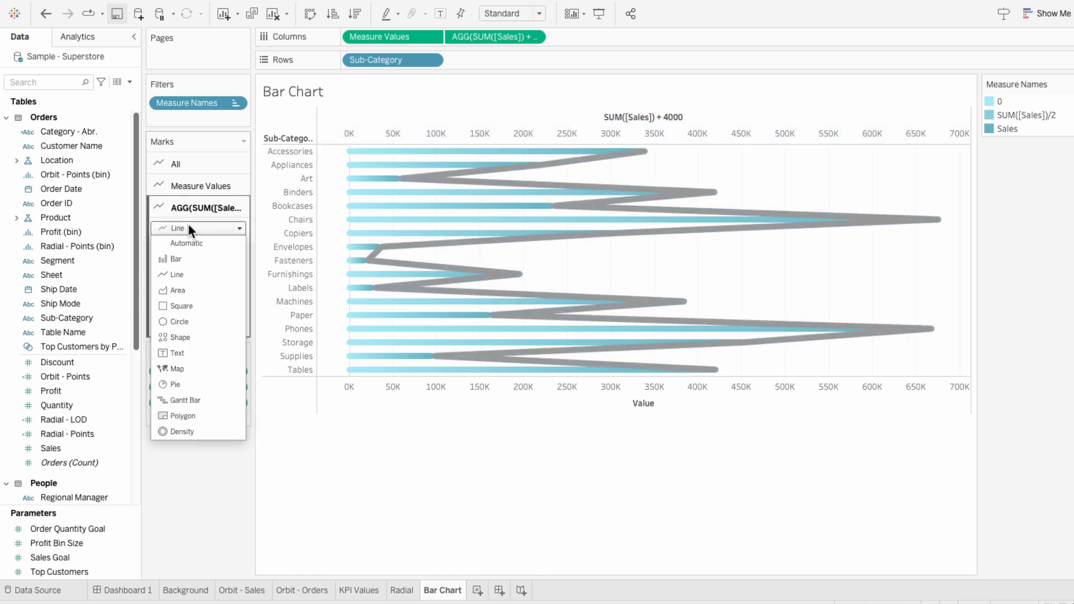
click(189, 335)
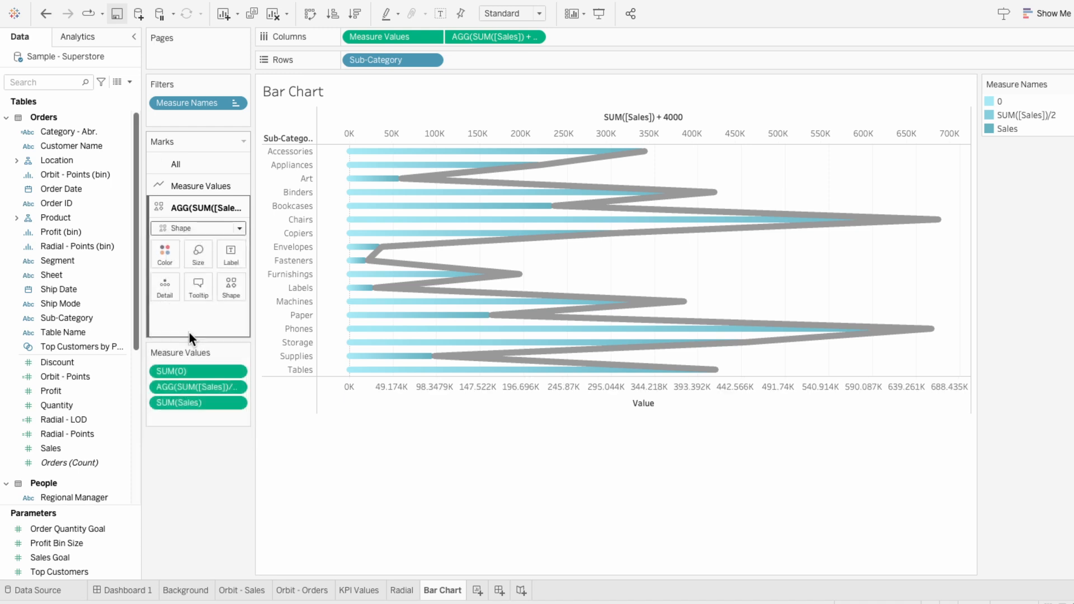
click(230, 291)
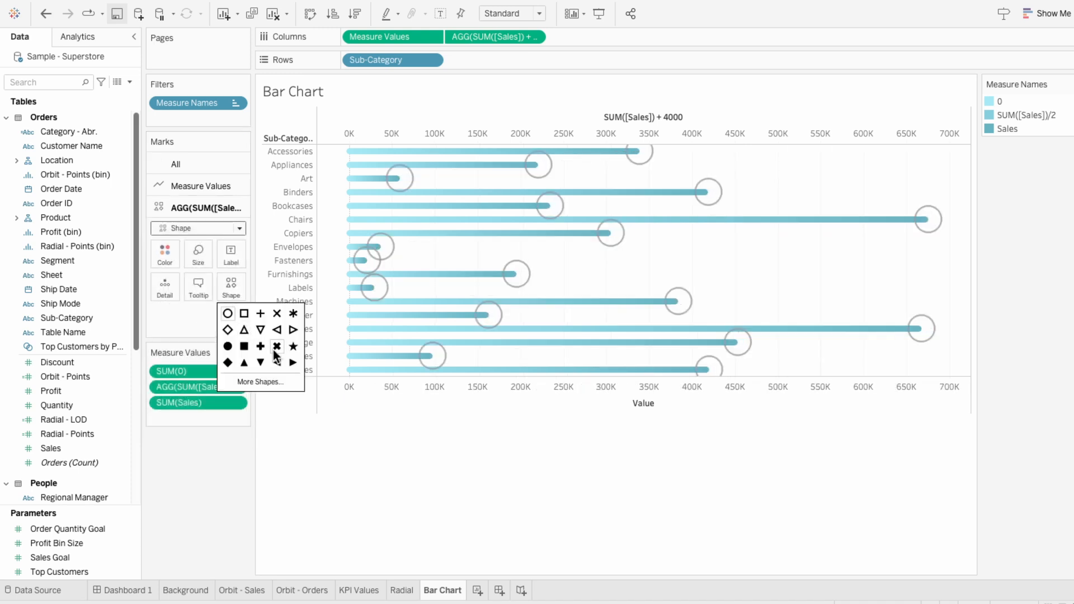
click(292, 364)
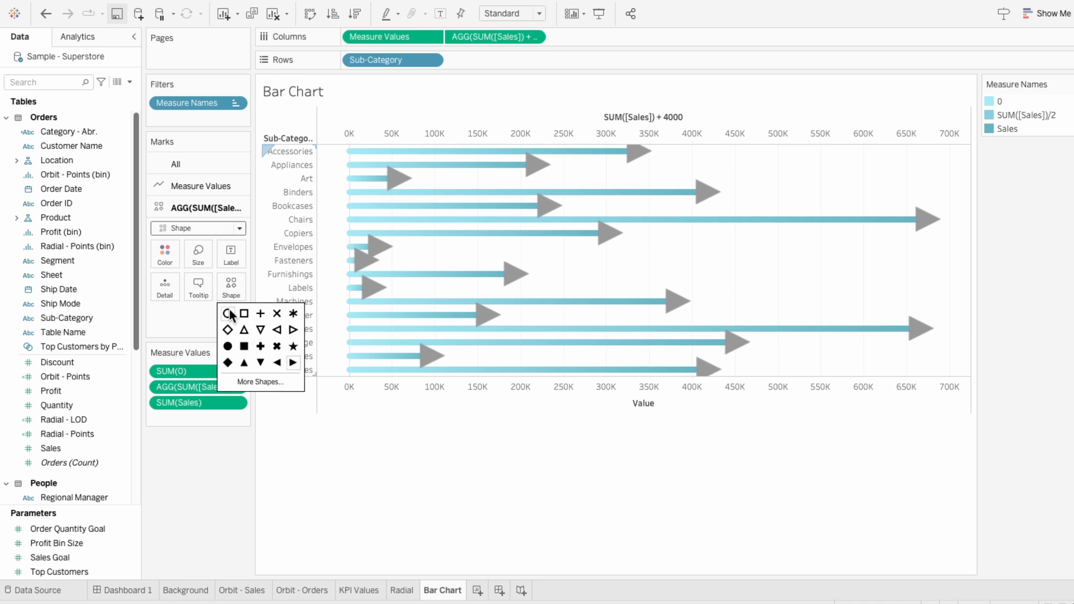
click(203, 257)
drag(256, 287, 231, 289)
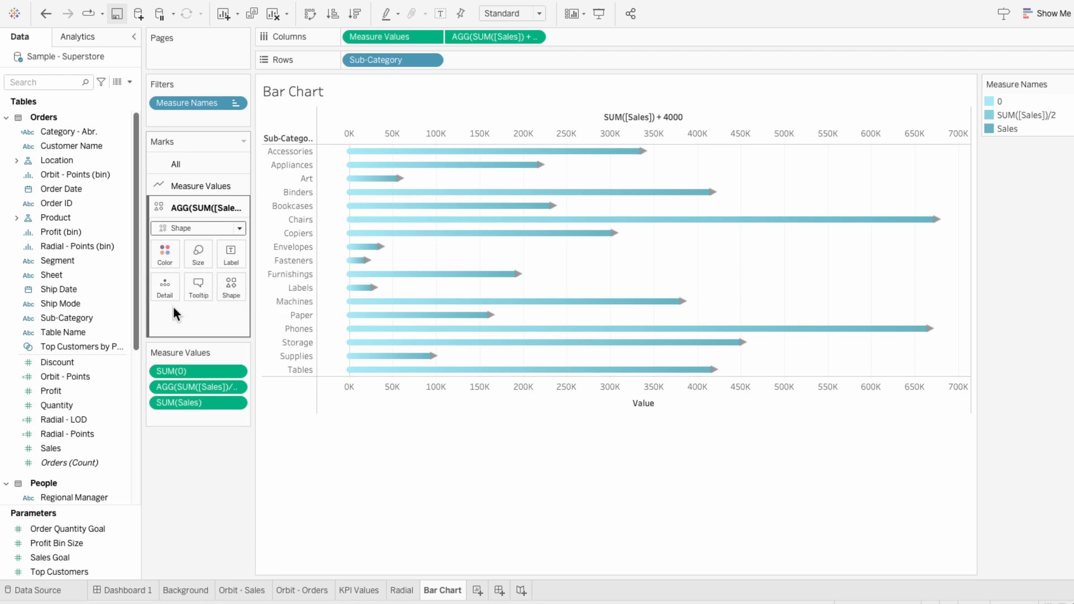
Recolor the triangle marks with a custom color sampled from the Sales swatch in the Measure Names legend.
click(166, 253)
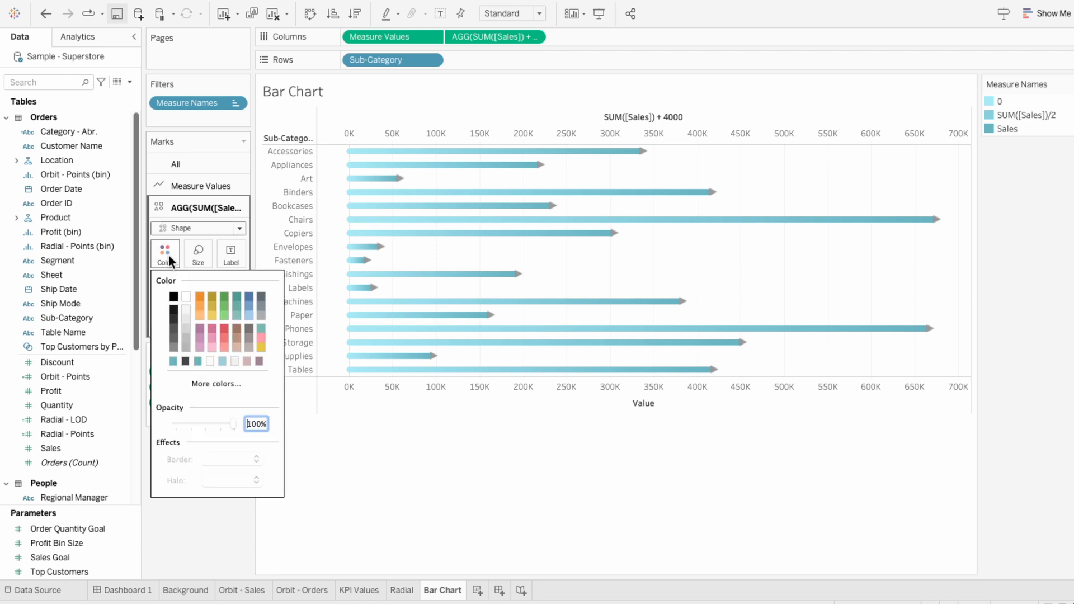
click(191, 379)
click(220, 354)
click(989, 129)
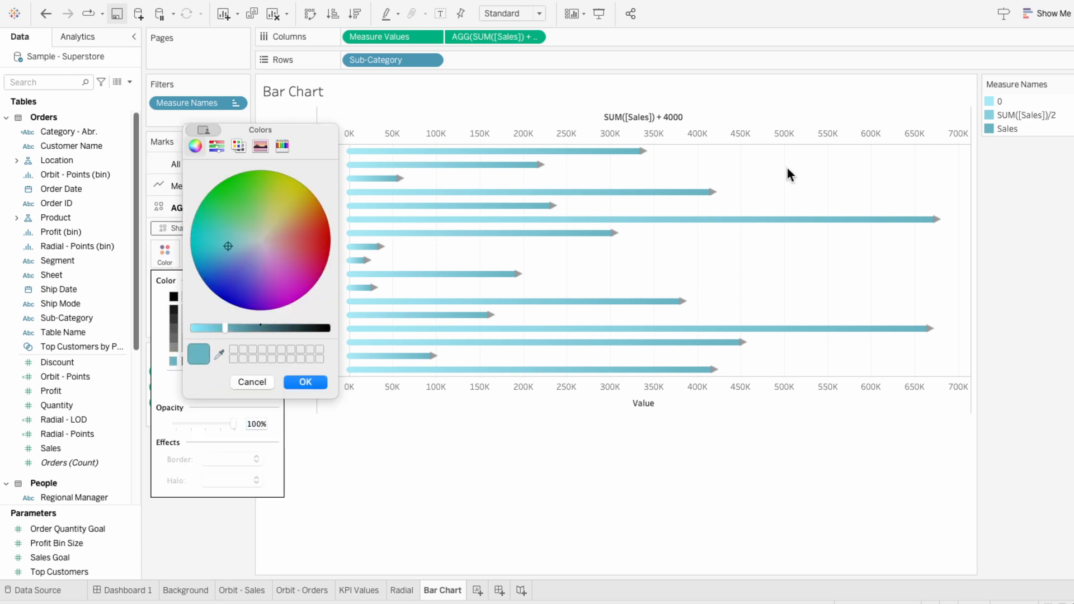
click(307, 383)
click(307, 402)
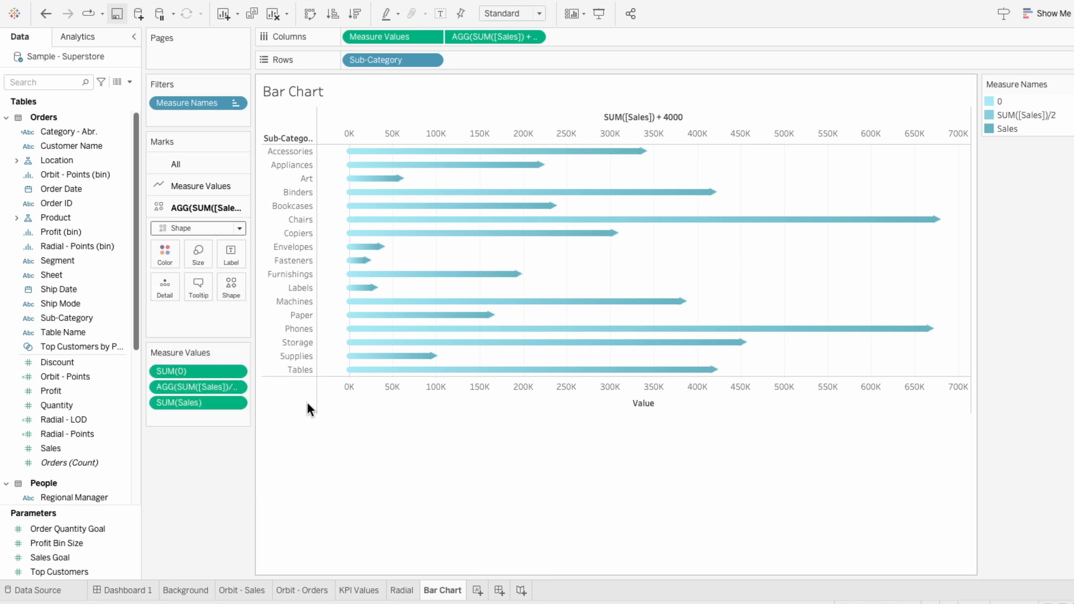
Increase the line size of the Measure Values marks slightly so the bars match the triangle ends.
click(199, 187)
click(200, 232)
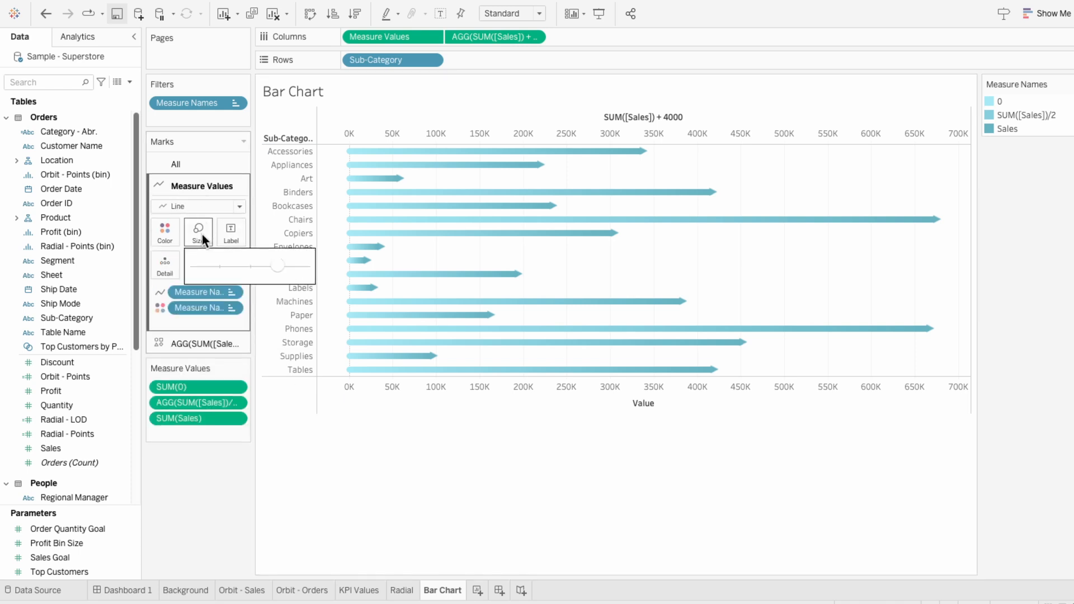
drag(276, 261, 286, 262)
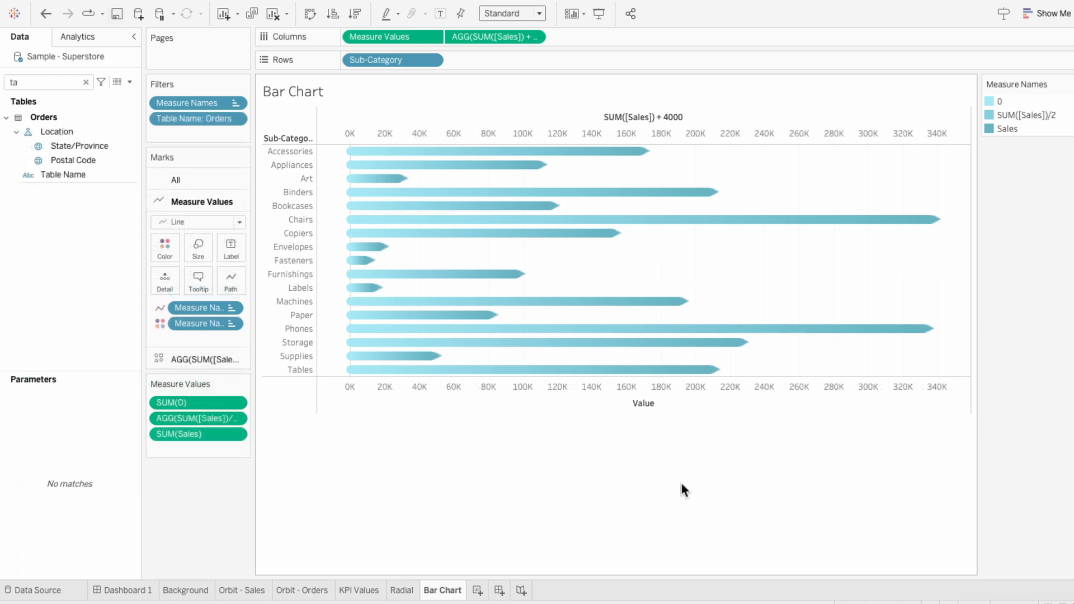
Try filtering the chart to the Consumer segment, and undo the Segment filter.
click(85, 82)
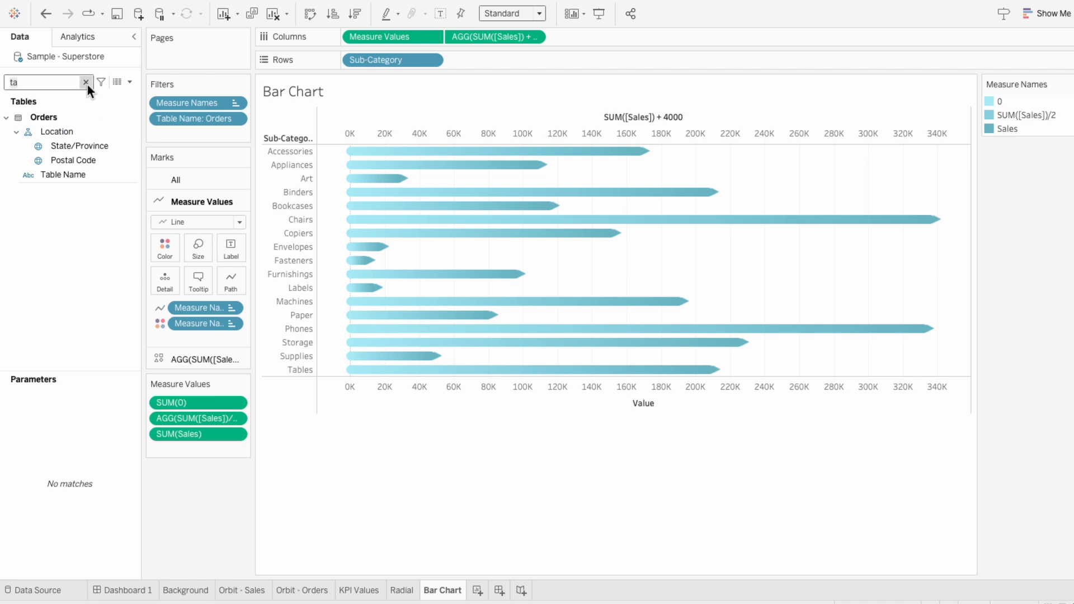
text(se)
drag(73, 133, 199, 135)
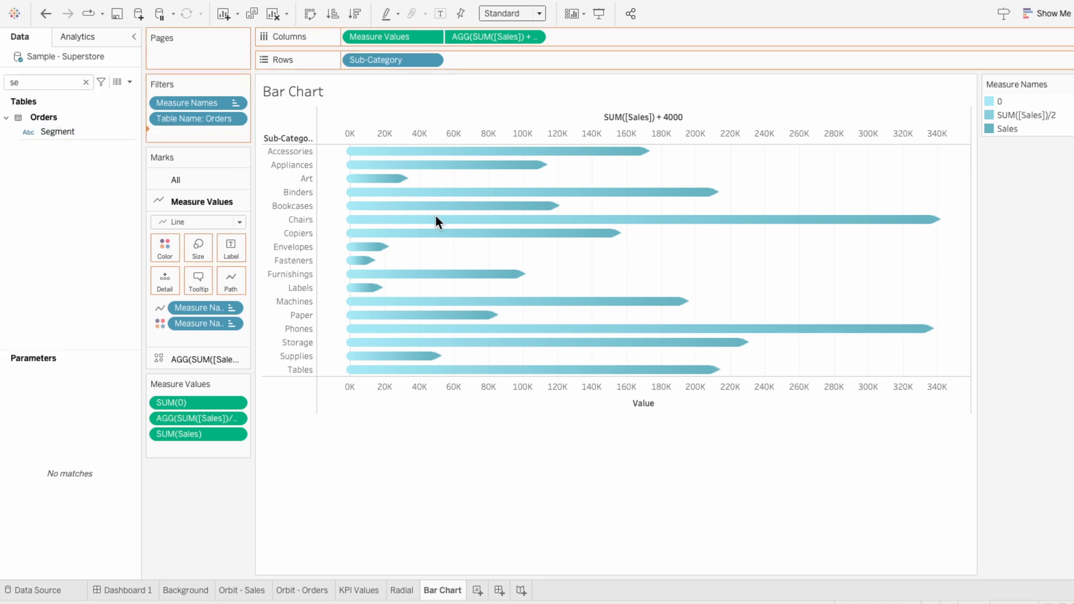
drag(431, 216, 450, 215)
click(424, 187)
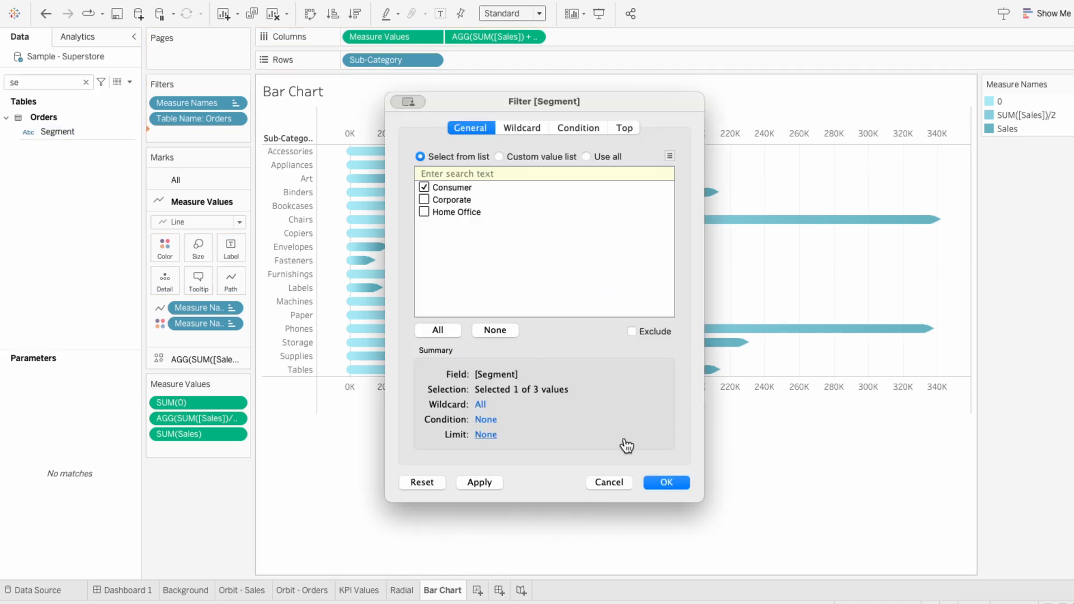
click(679, 480)
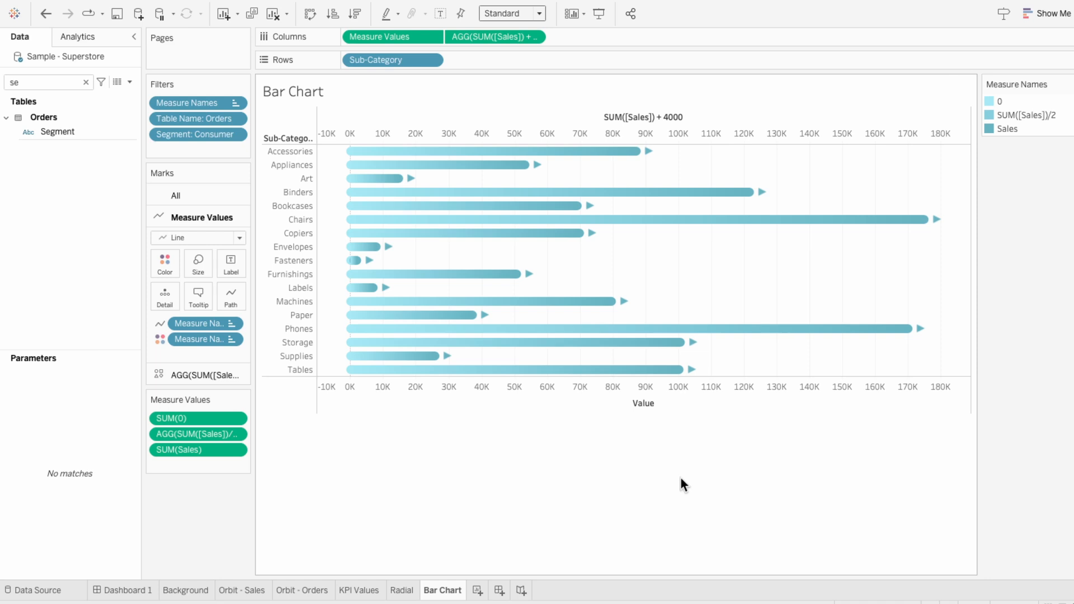
key(ctrl+z)
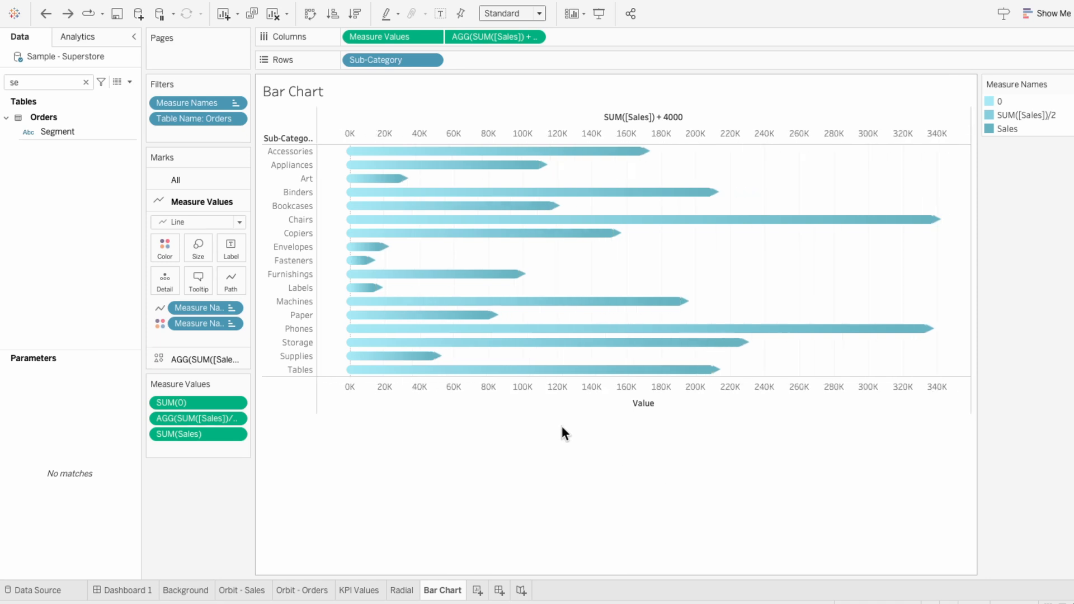
Clear the field search and start a new calculated field named "Sales Adj for End Shape".
click(85, 82)
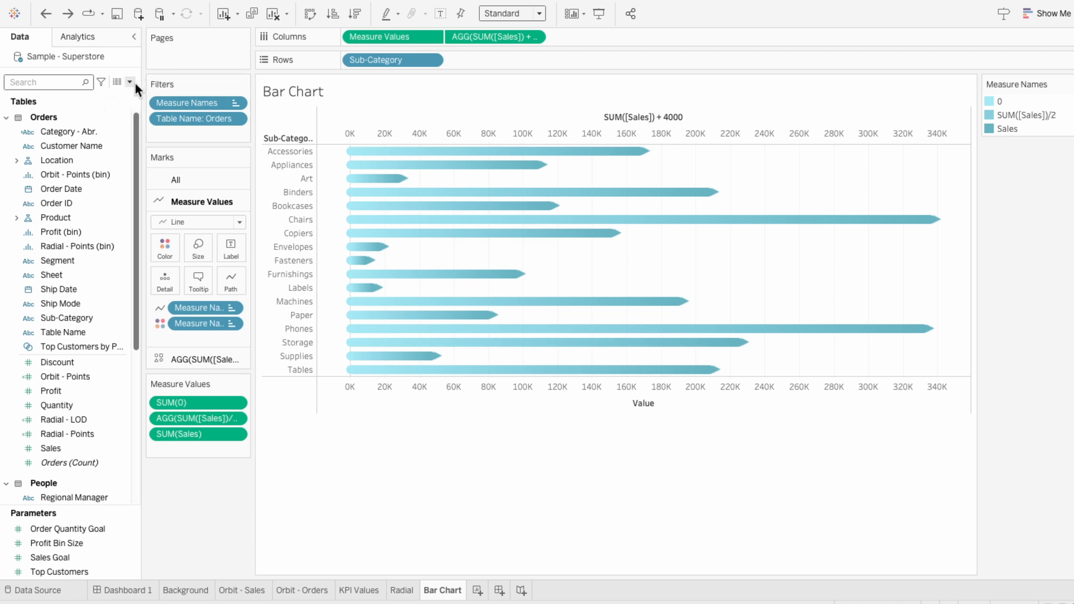
click(132, 82)
click(131, 93)
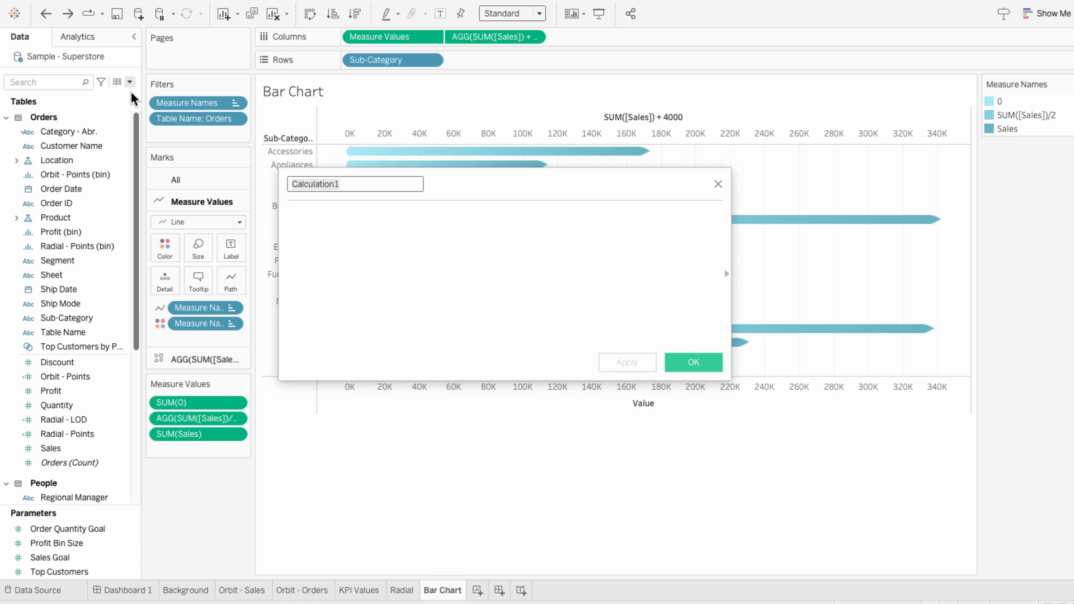
text(Sales )
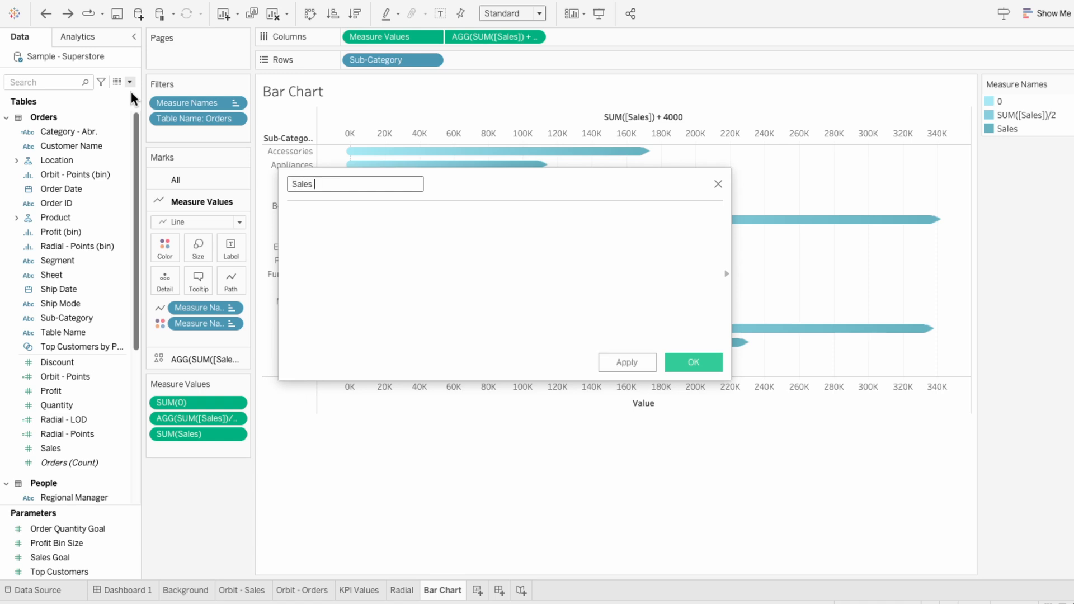
text(Adj for End Shape)
key(Tab)
Enter {FIXED [Table Name], [Segment], [Sub-Category]: SUM([Sales])} as the first part of the calculation.
text({FIXED)
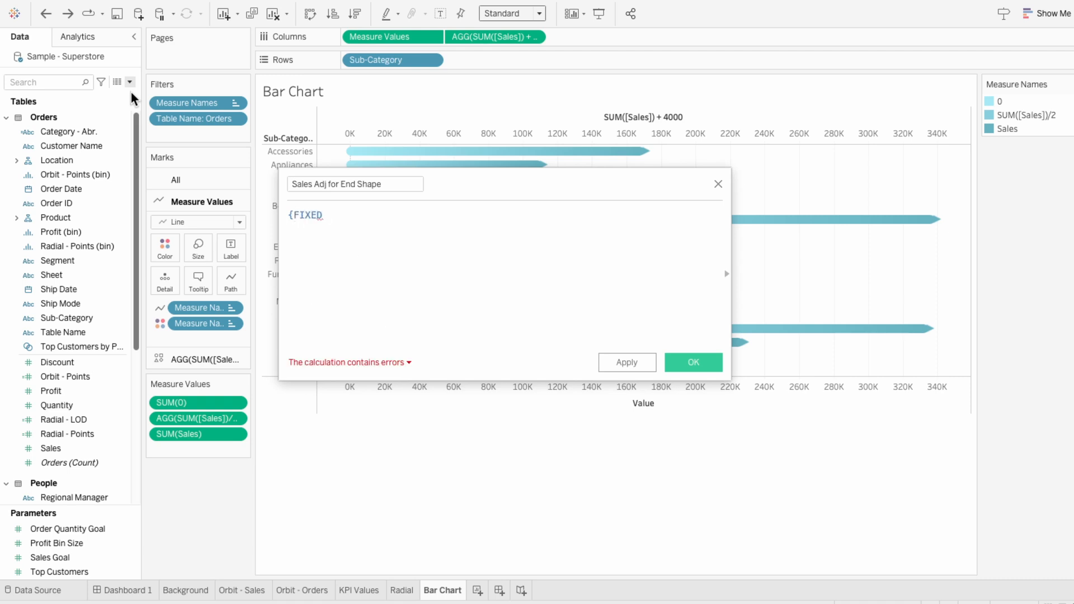
text( tab)
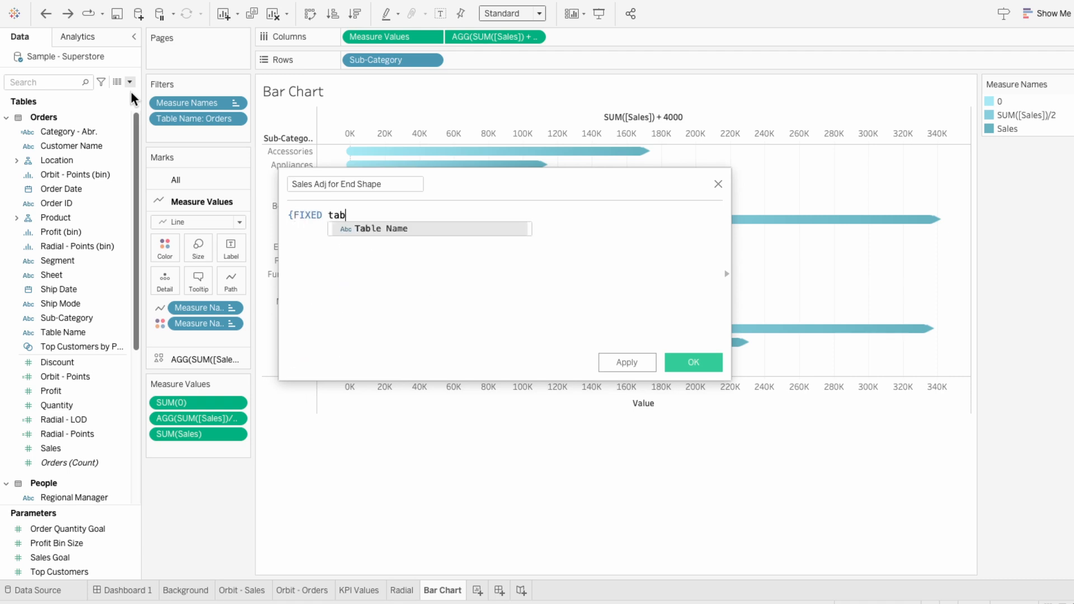
key(Return)
text(, )
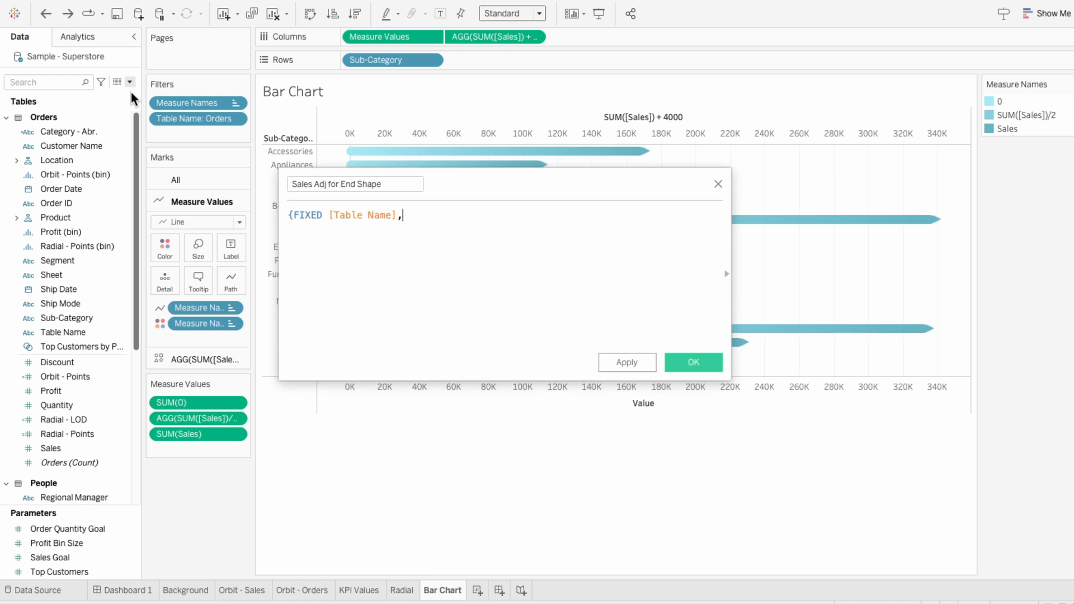
text(seg)
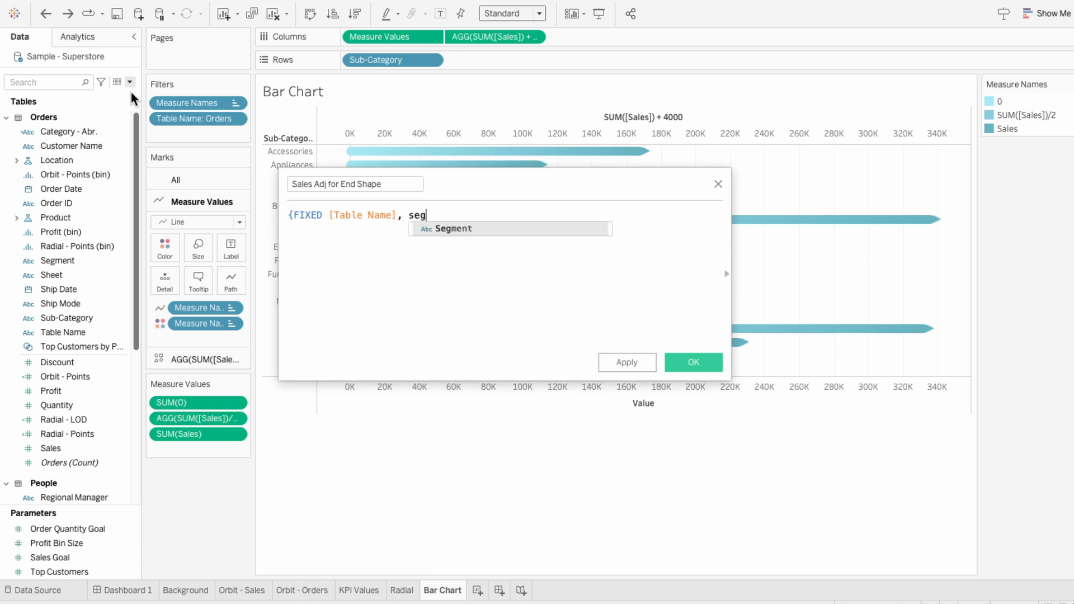
key(Return)
text(, sub)
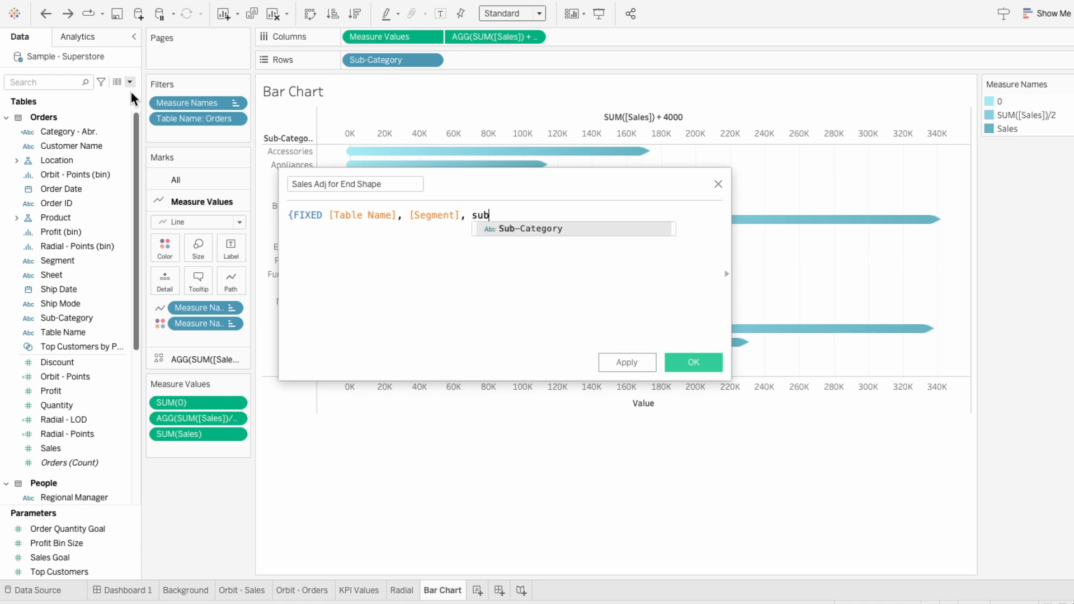
key(Return)
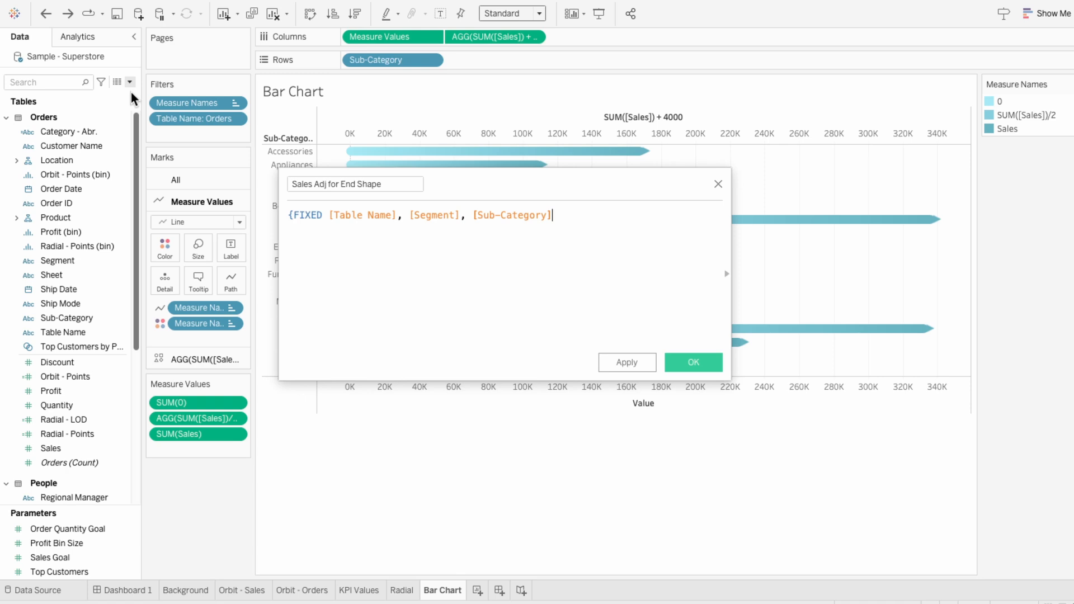
text(: SUM)
key(Return)
text(s)
key(Return)
text()})
Add + {FIXED [Table Name], [Segment]: SUM([Sales])}/400 on the calculation's second line and save the field.
text(+ {FIXED table)
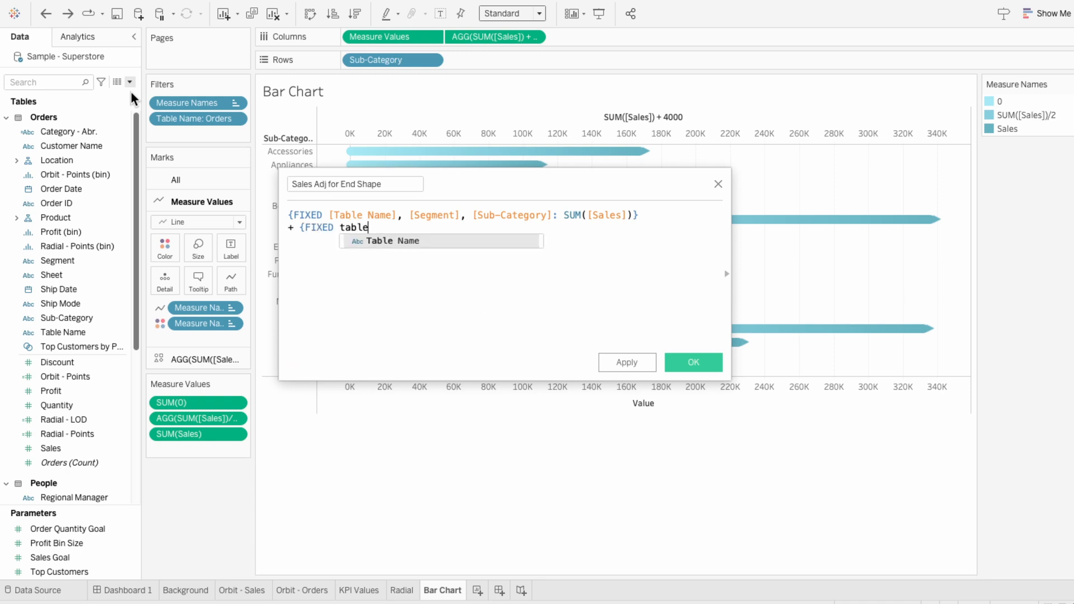
key(Return)
text(, se)
key(Return)
text(: sum)
key(Return)
text(sales)
key(Return)
text()}/4)
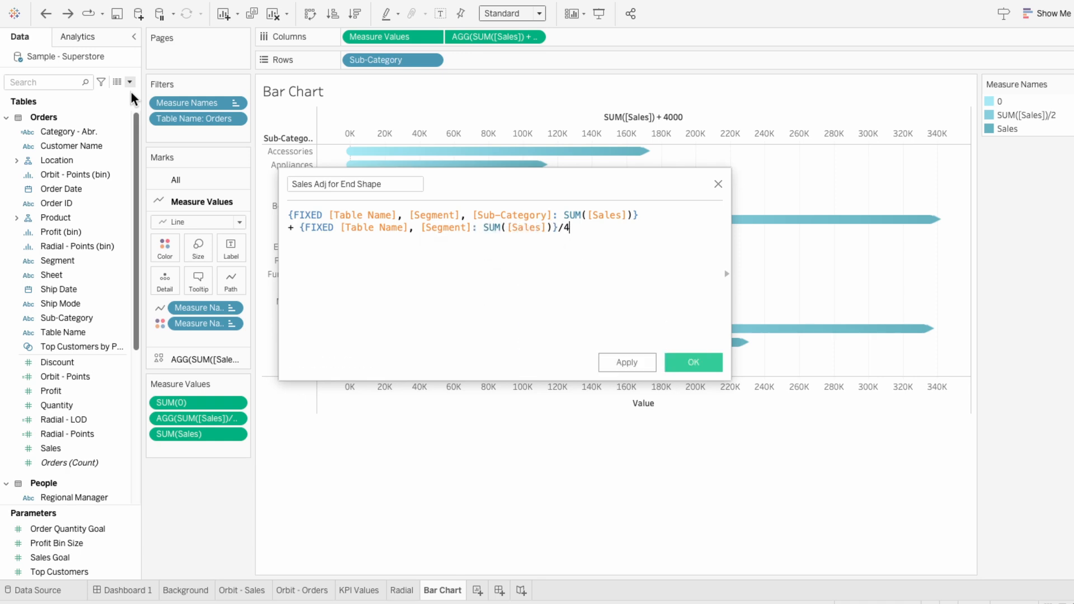
text(00)
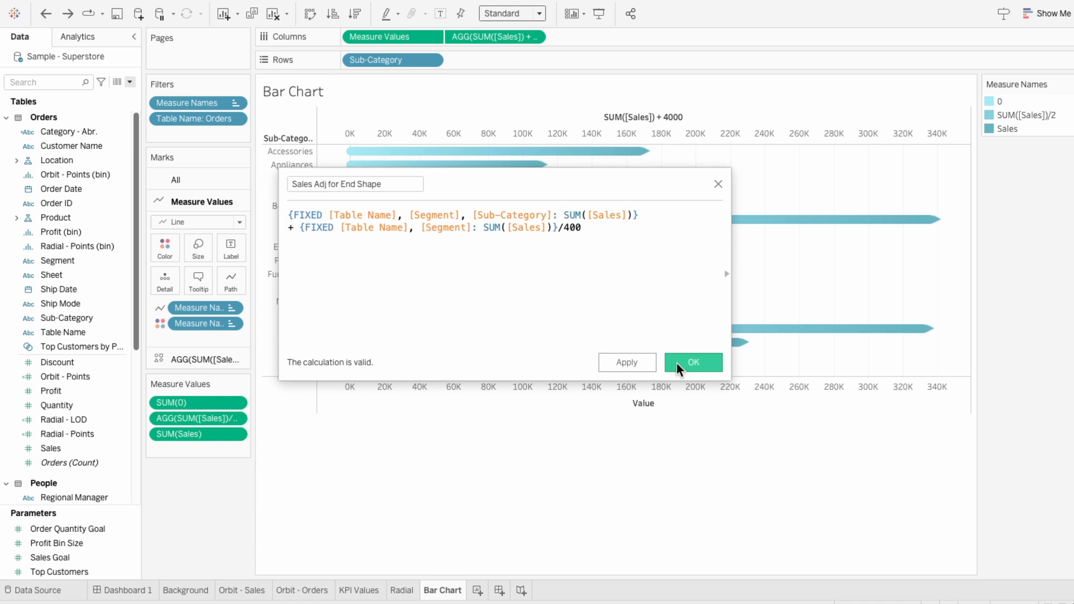
click(676, 363)
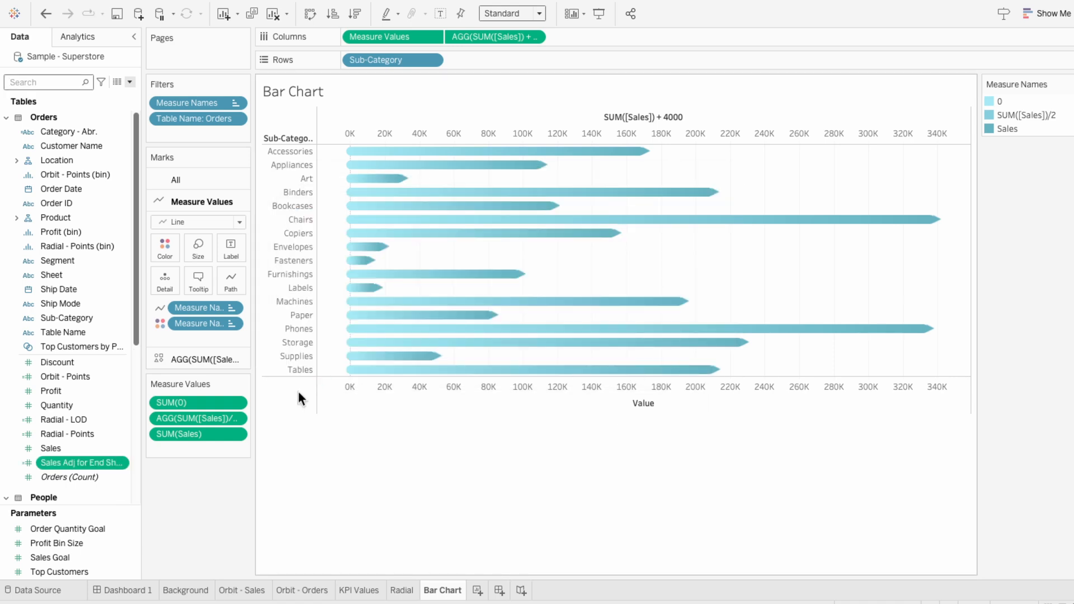
Replace SUM([Sales]) + 4000 on Columns with Sales Adj for End Shape, and filter the chart to the Consumer segment.
drag(82, 464, 501, 40)
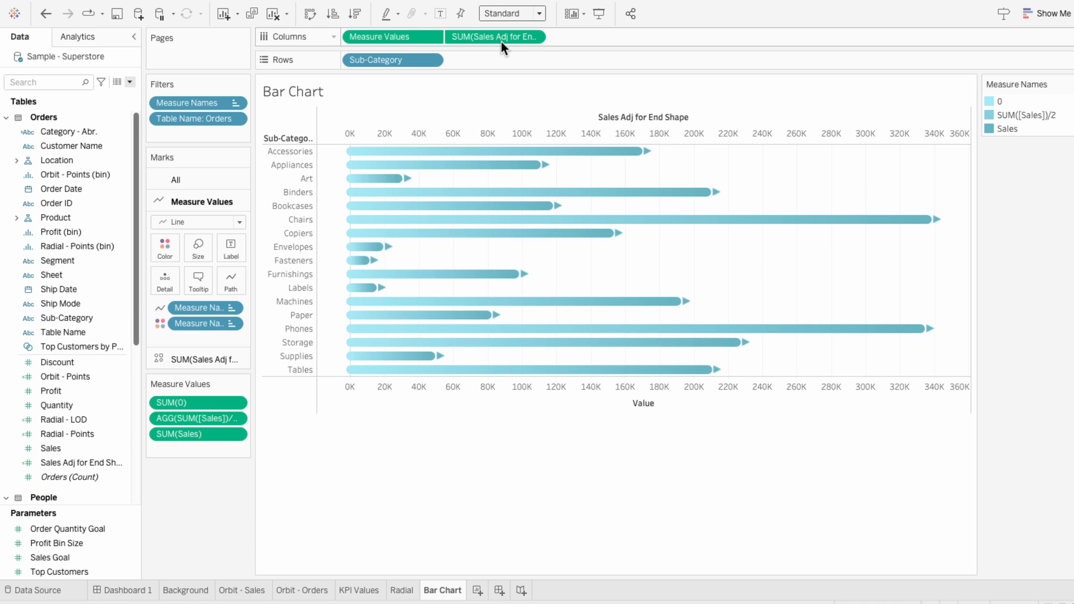
click(42, 82)
text(seg)
drag(72, 133, 187, 132)
click(424, 188)
click(667, 484)
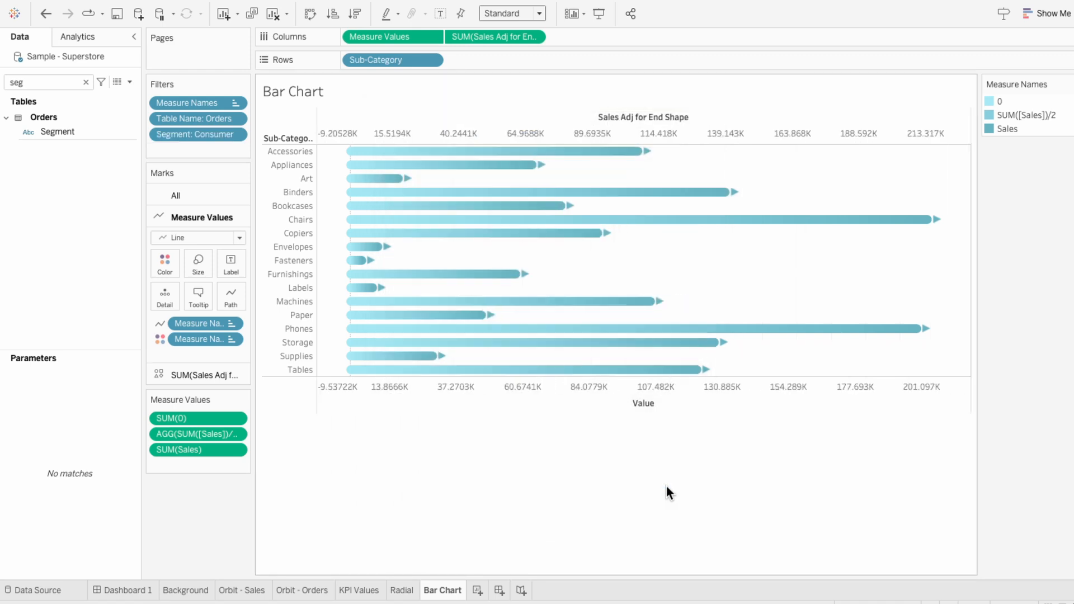
Remove the Segment filter from the sheet and hide the chart's axis headers.
mouse_move(692, 354)
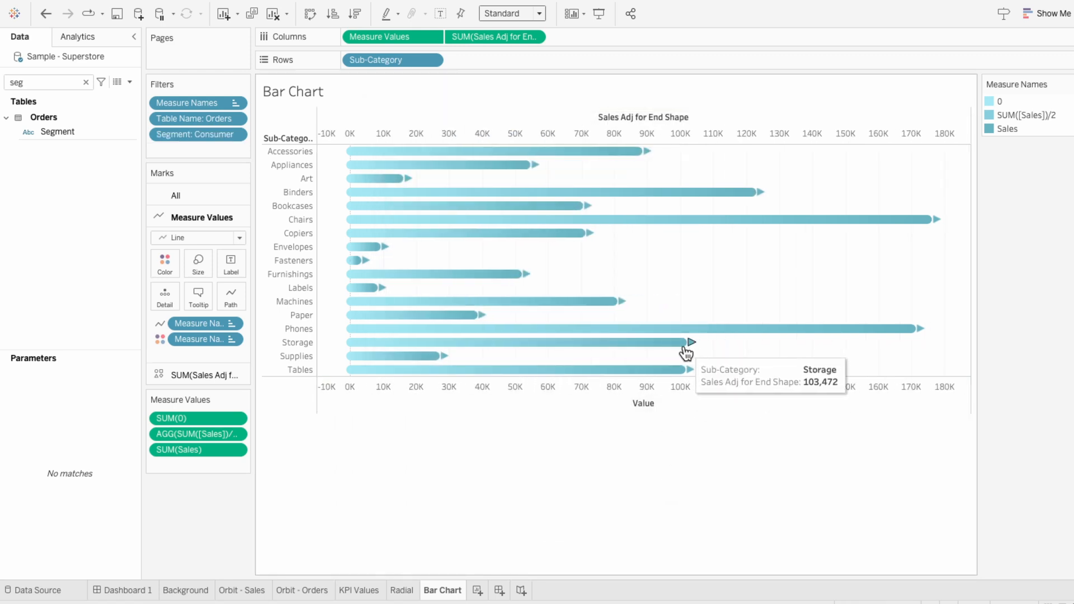
right_click(210, 139)
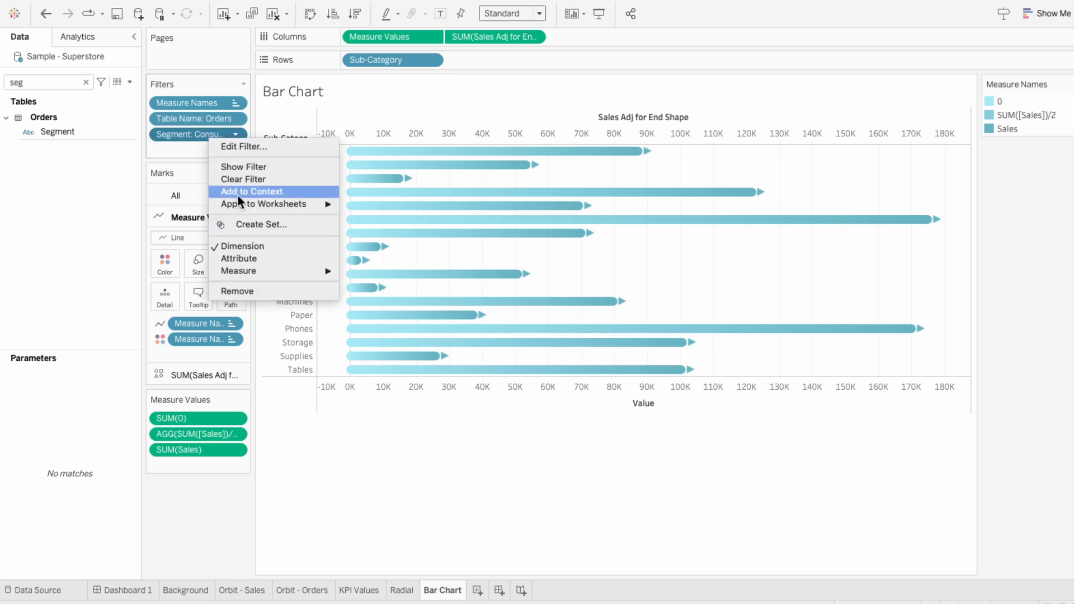
click(252, 292)
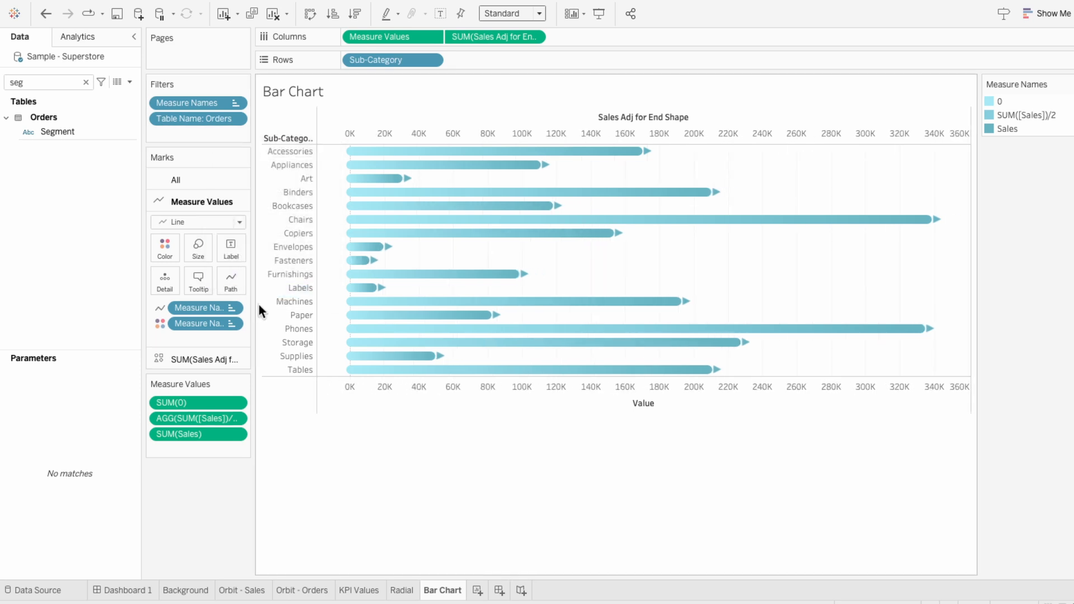
right_click(358, 390)
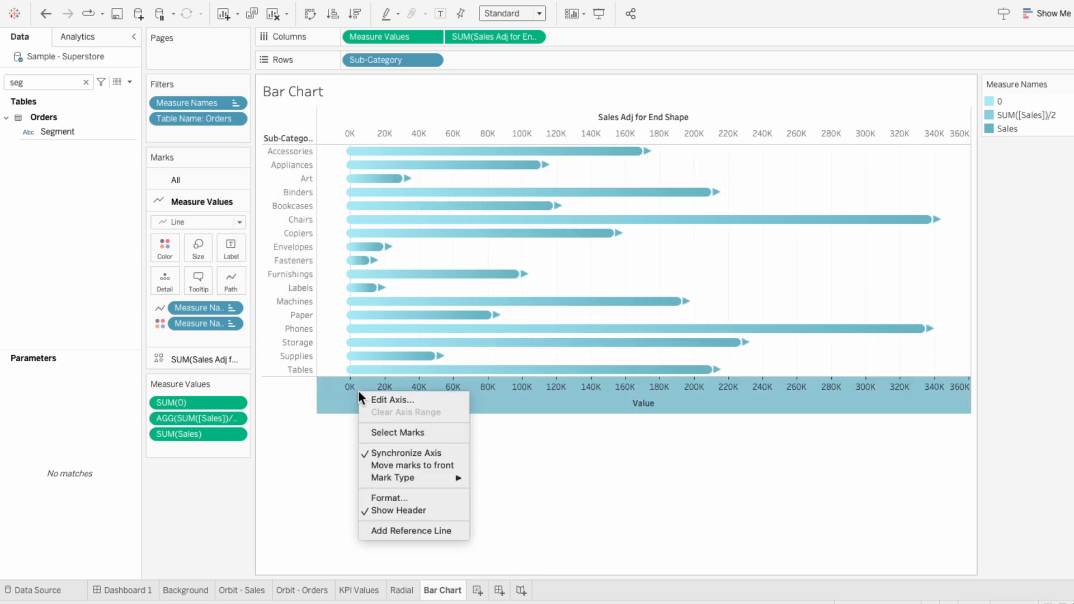
click(398, 506)
Format the worksheet's default font as white Tableau Bold, size 10.
right_click(286, 266)
click(315, 320)
click(18, 59)
click(26, 82)
click(81, 124)
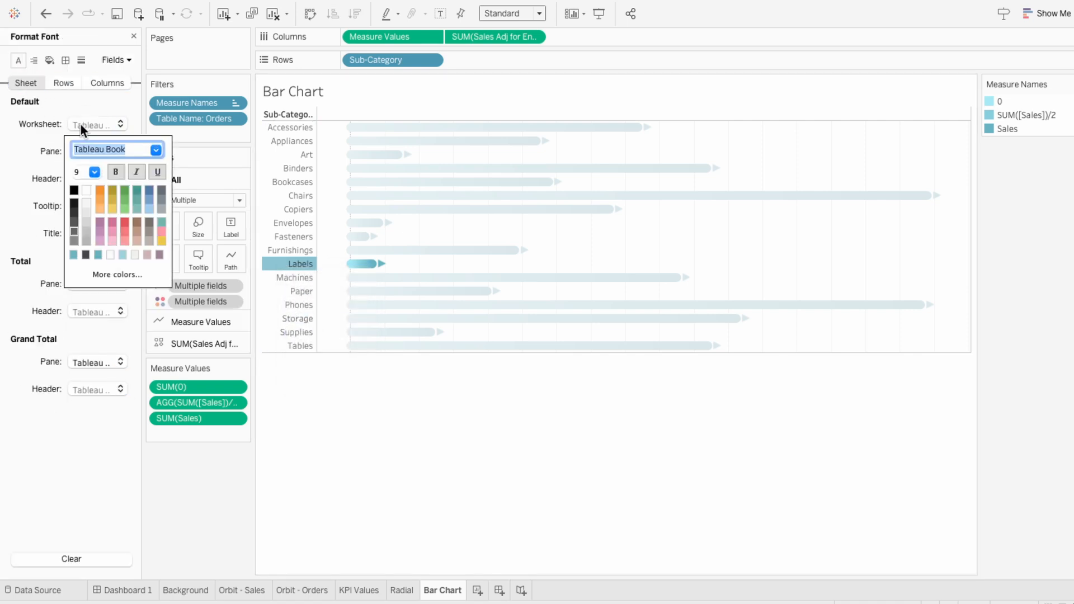
click(86, 190)
click(95, 173)
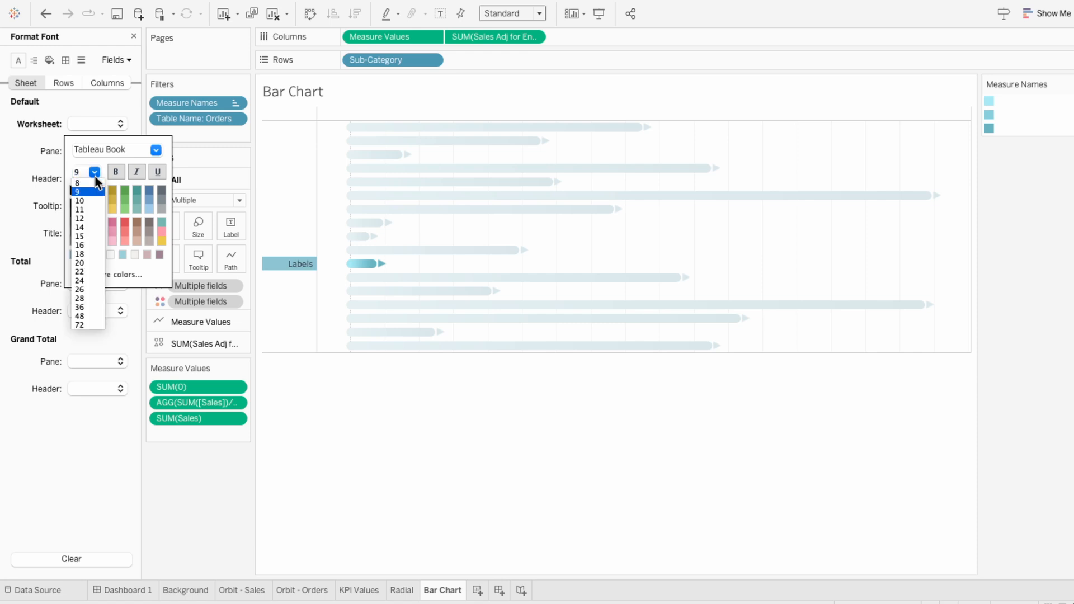
click(90, 197)
click(156, 150)
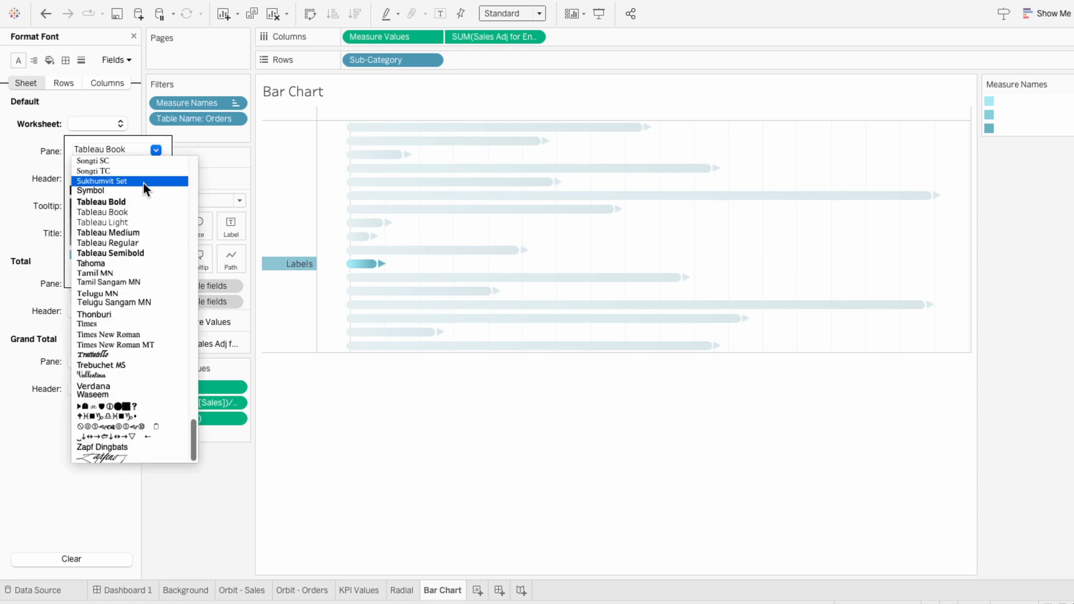
click(133, 204)
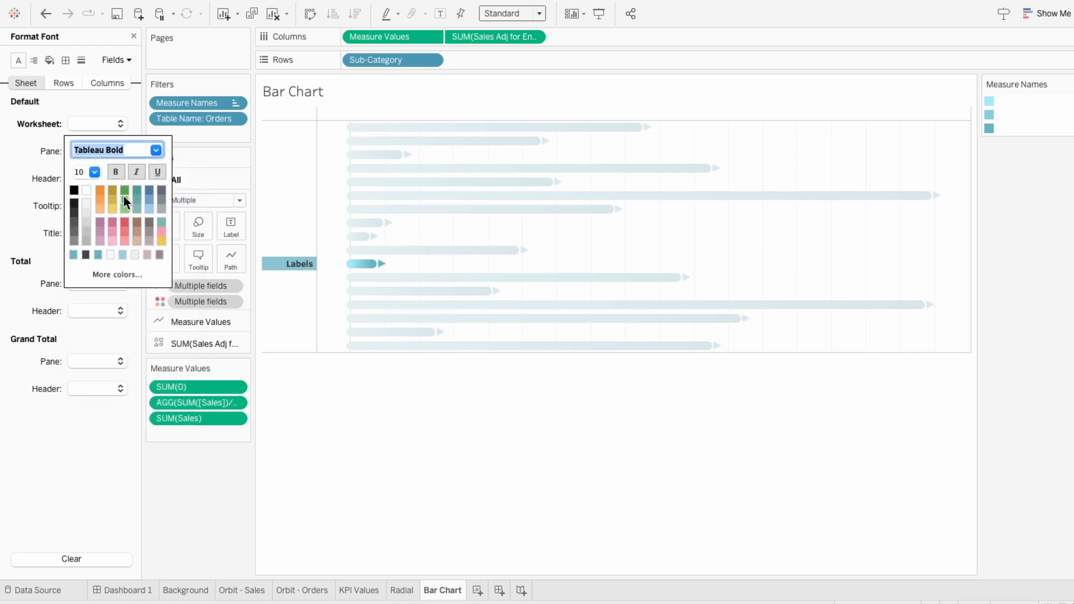
Set the worksheet shading and the pane borders of the row and column dividers to None.
click(49, 60)
click(75, 125)
click(50, 133)
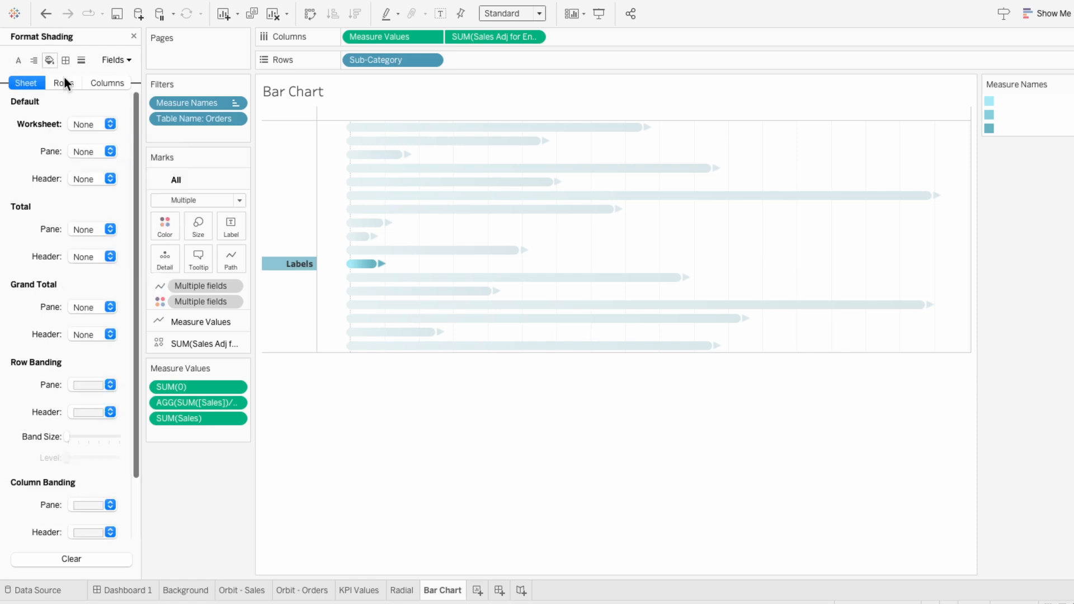
click(66, 59)
click(82, 384)
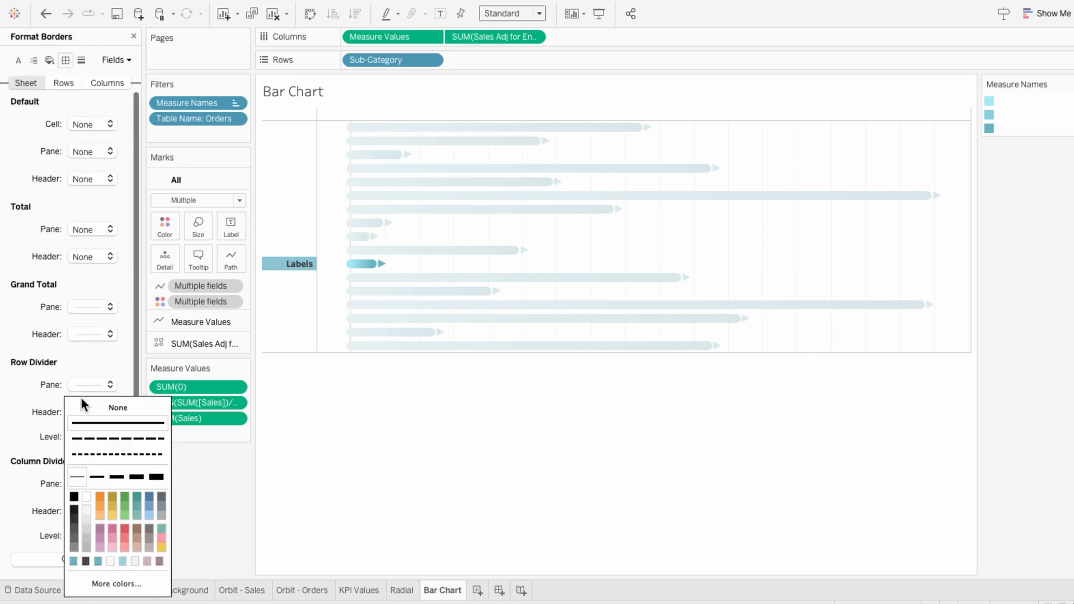
click(82, 405)
click(98, 484)
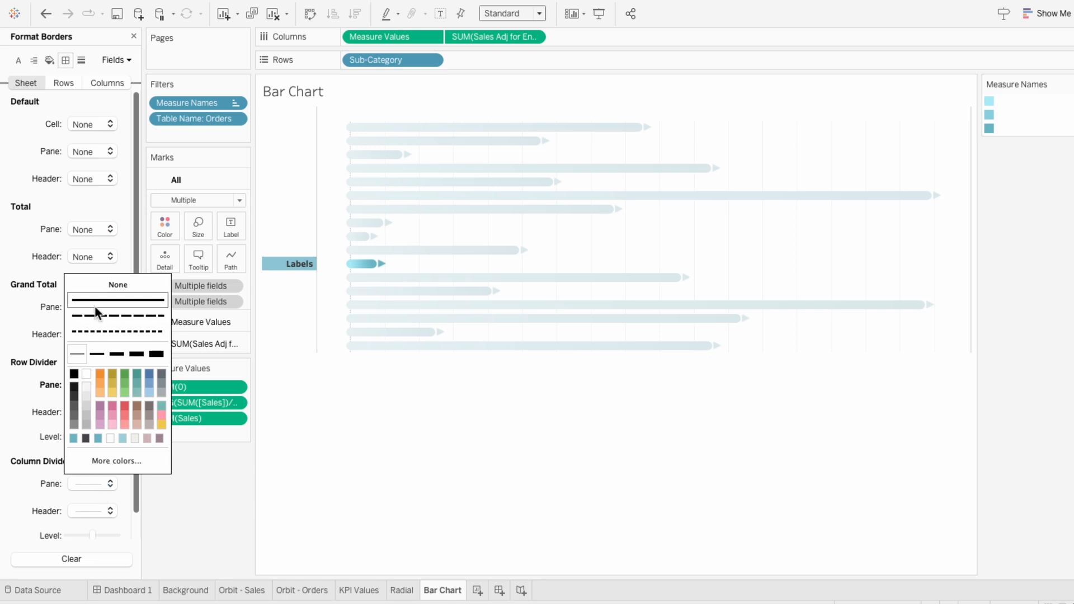
click(96, 288)
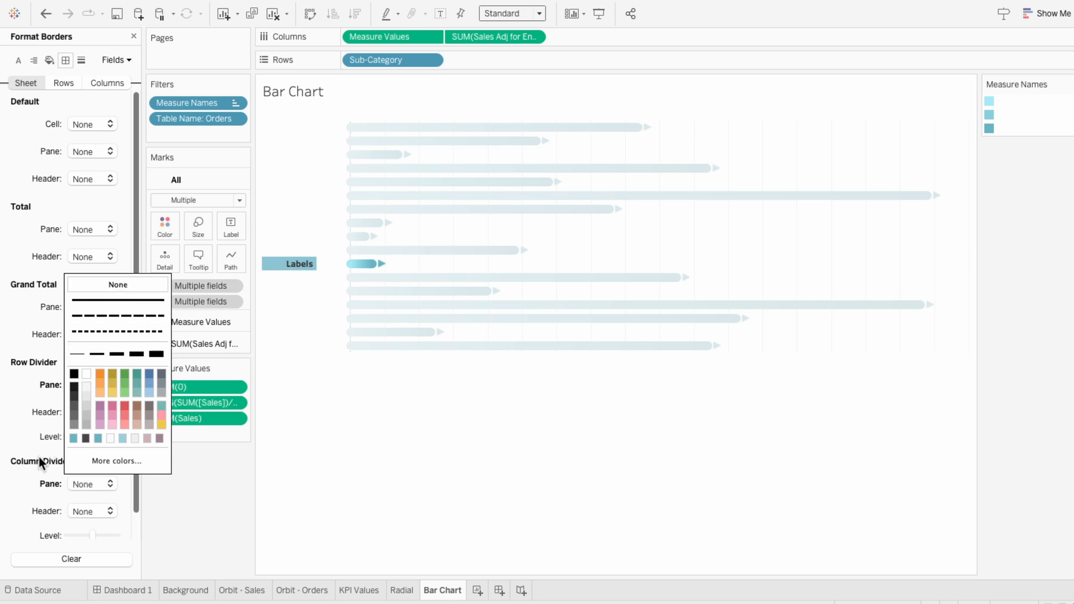
Set the sheet's zero lines and the column grid lines to None, and clear the Labels row selection.
click(81, 61)
click(92, 151)
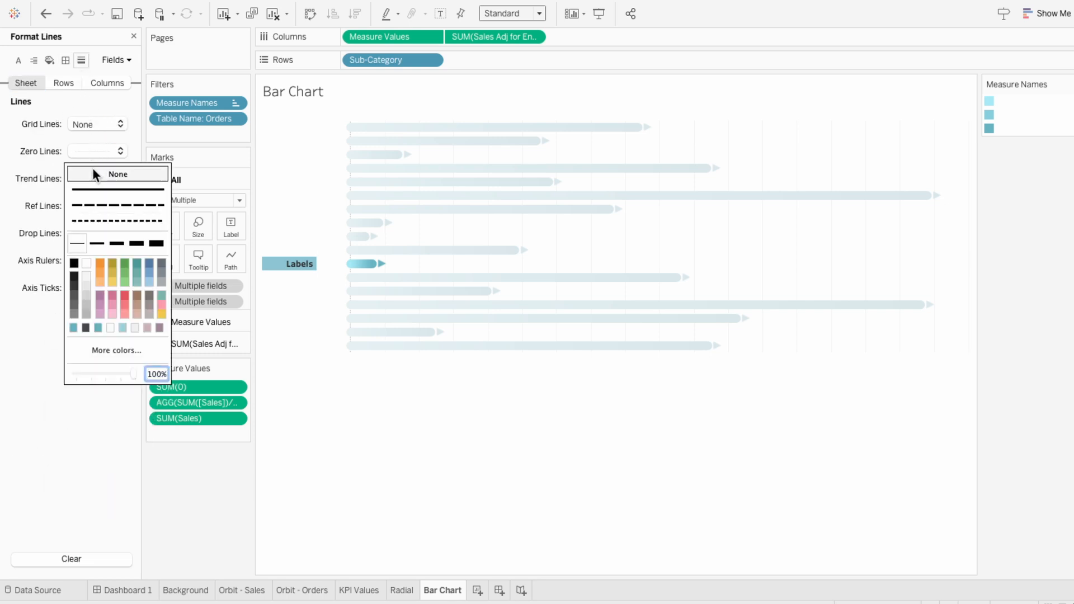
click(26, 83)
click(114, 82)
click(101, 124)
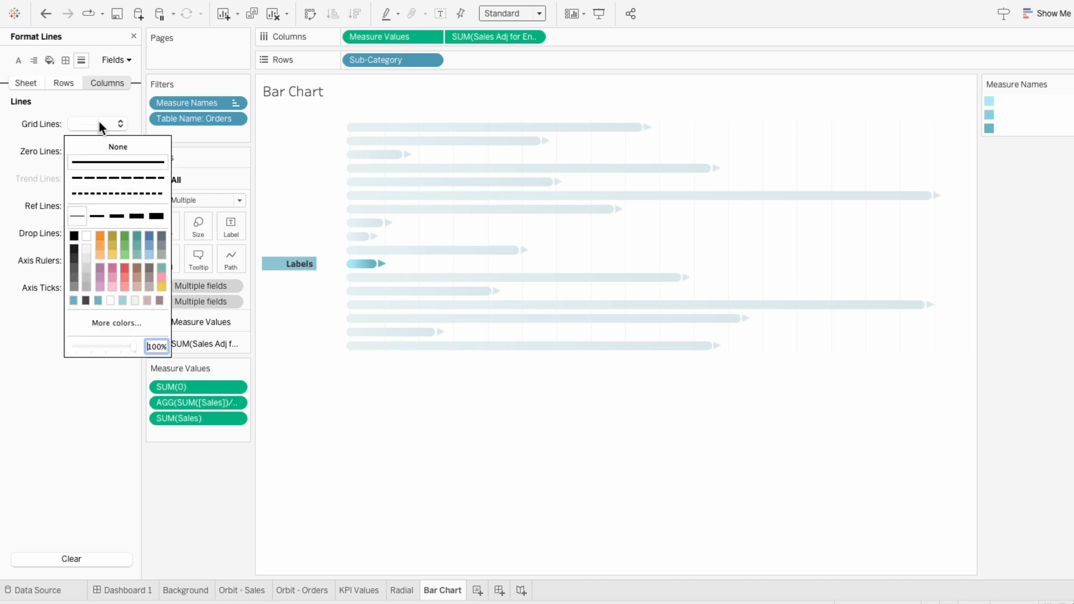
click(95, 145)
click(133, 37)
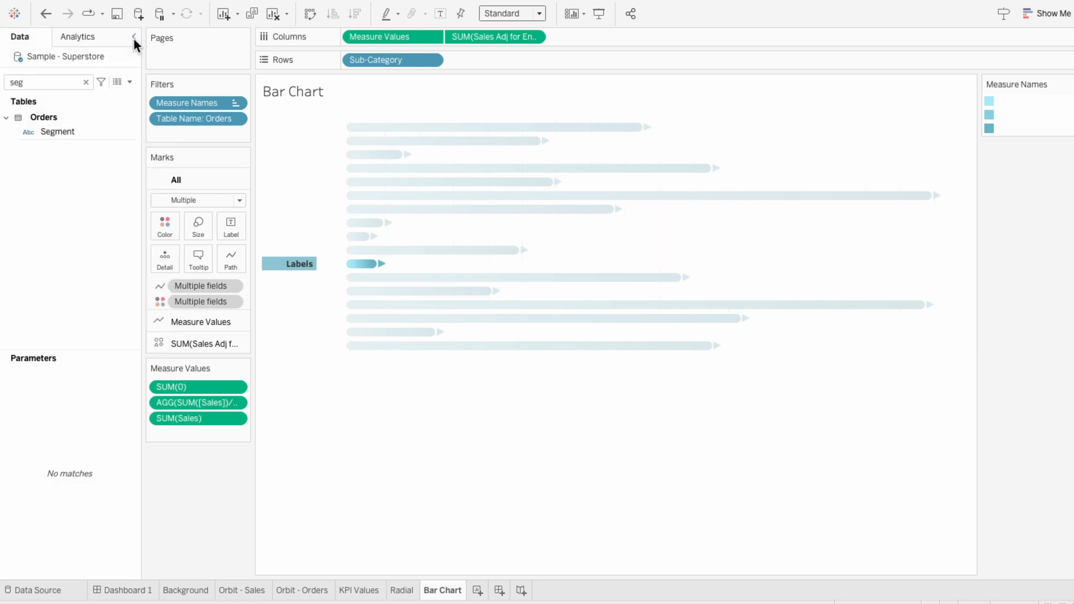
click(298, 265)
Place the Bar Chart sheet in the Subcategory card of Dashboard 1, removing its title and colour legend.
mouse_move(375, 273)
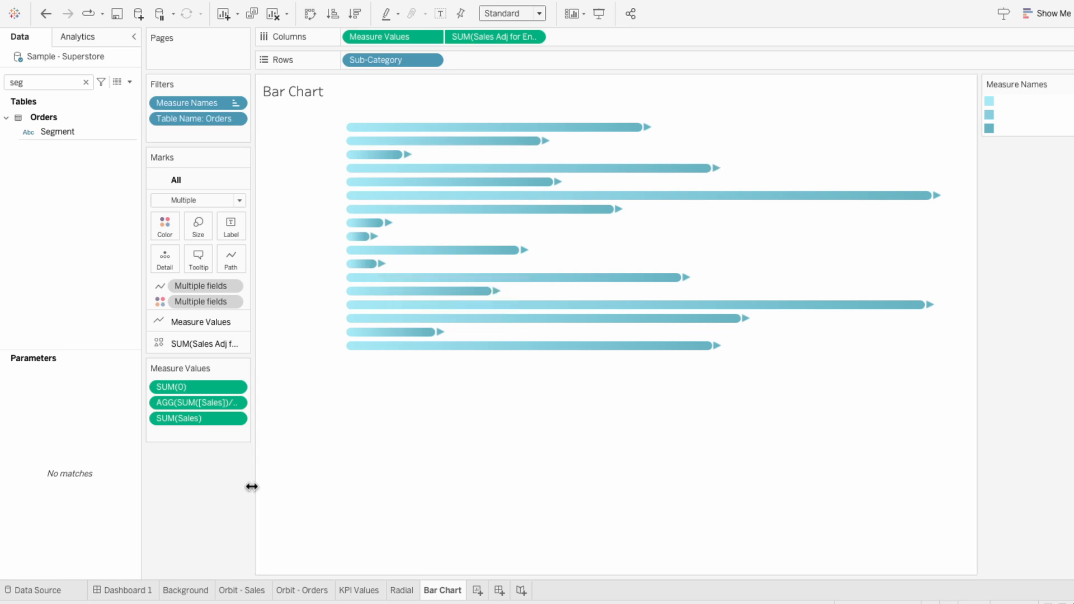
click(136, 593)
drag(28, 262, 649, 125)
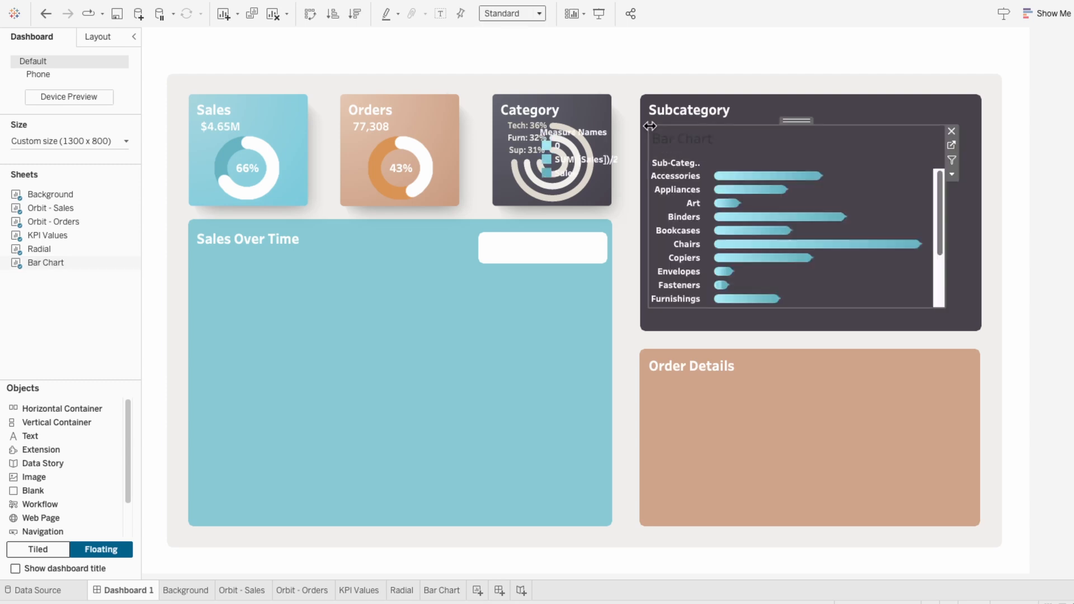
right_click(664, 133)
click(679, 166)
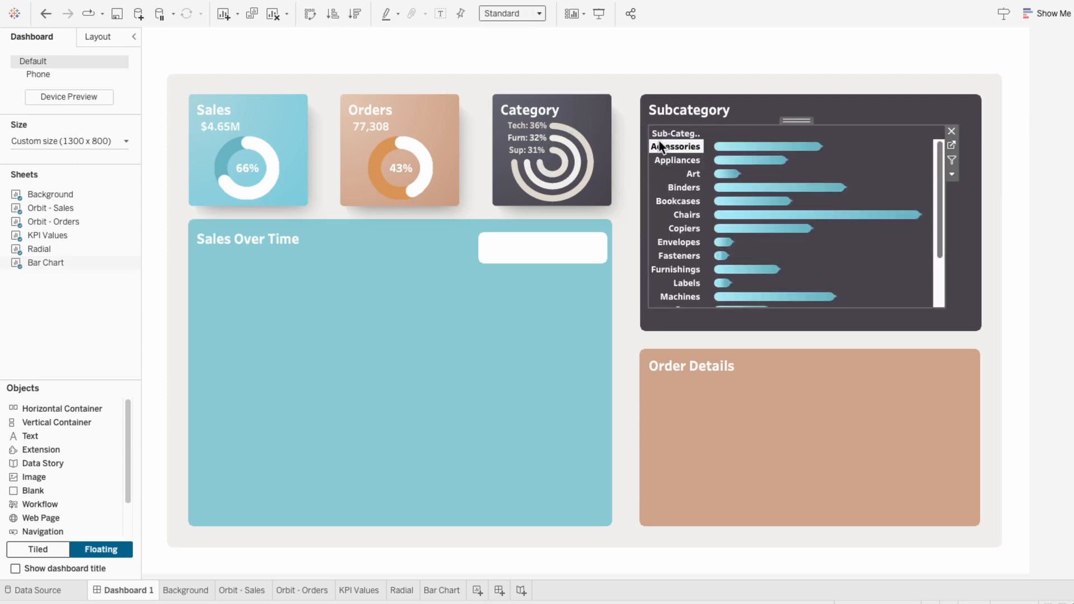
Fit the bar chart to Entire View, enlarge it towards the Subcategory card's lower-right corner, and shift it slightly upwards.
click(526, 14)
click(525, 59)
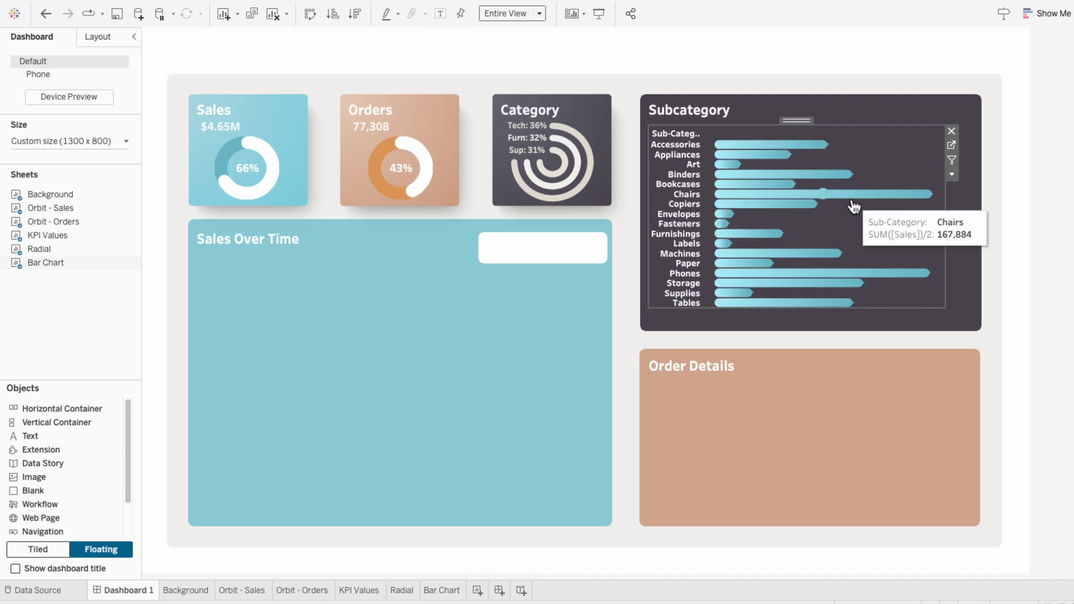
drag(944, 307, 976, 327)
drag(811, 120, 807, 116)
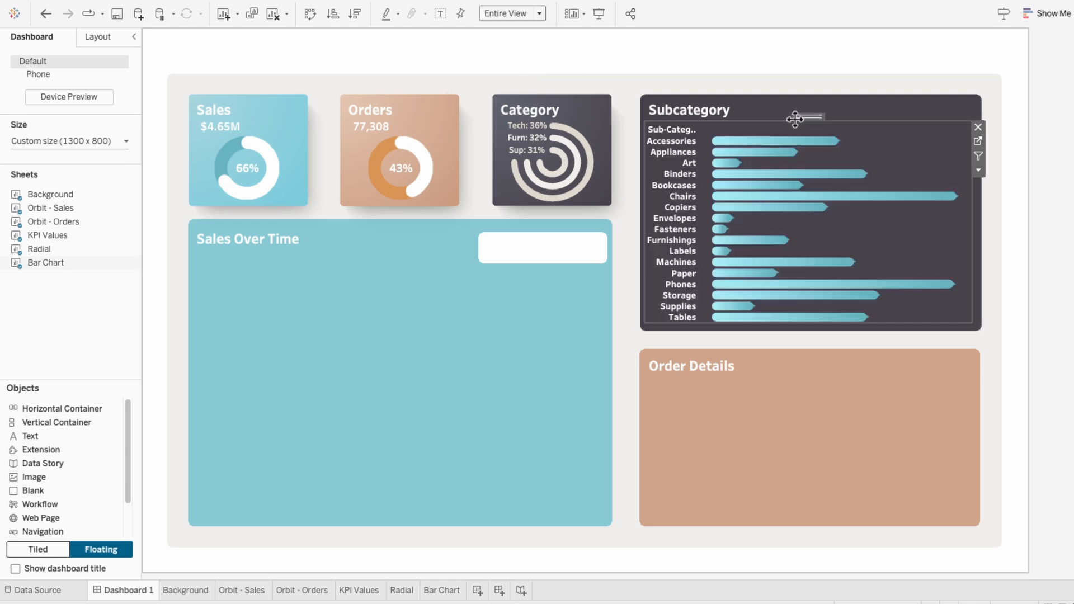
Hide the Sub-Category field label for rows, and adjust the chart's height and position to fill the Subcategory card.
right_click(668, 130)
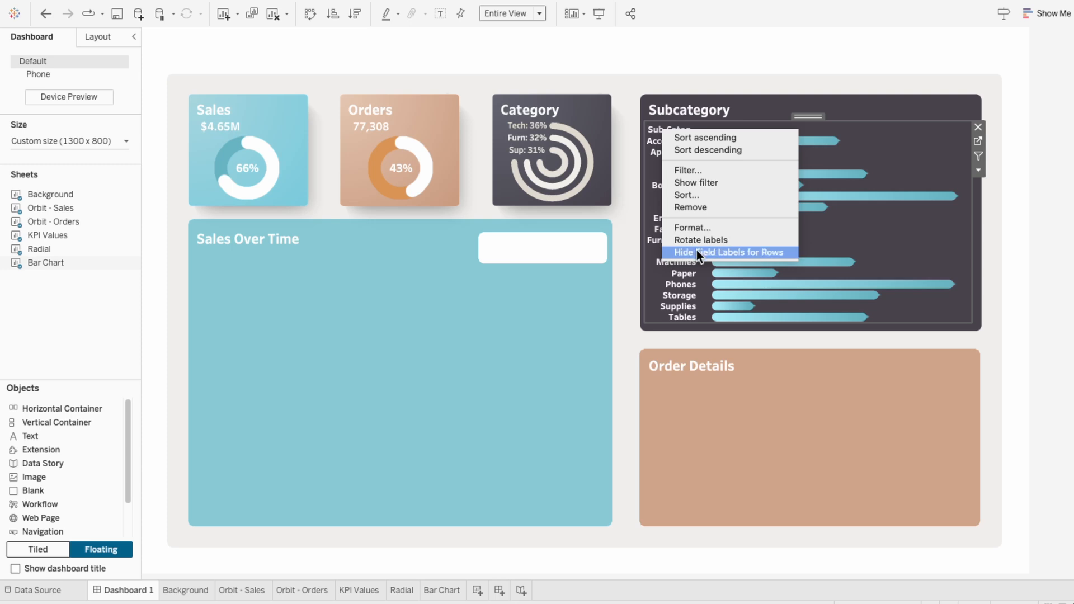
click(696, 250)
drag(807, 323, 808, 331)
drag(807, 116, 806, 112)
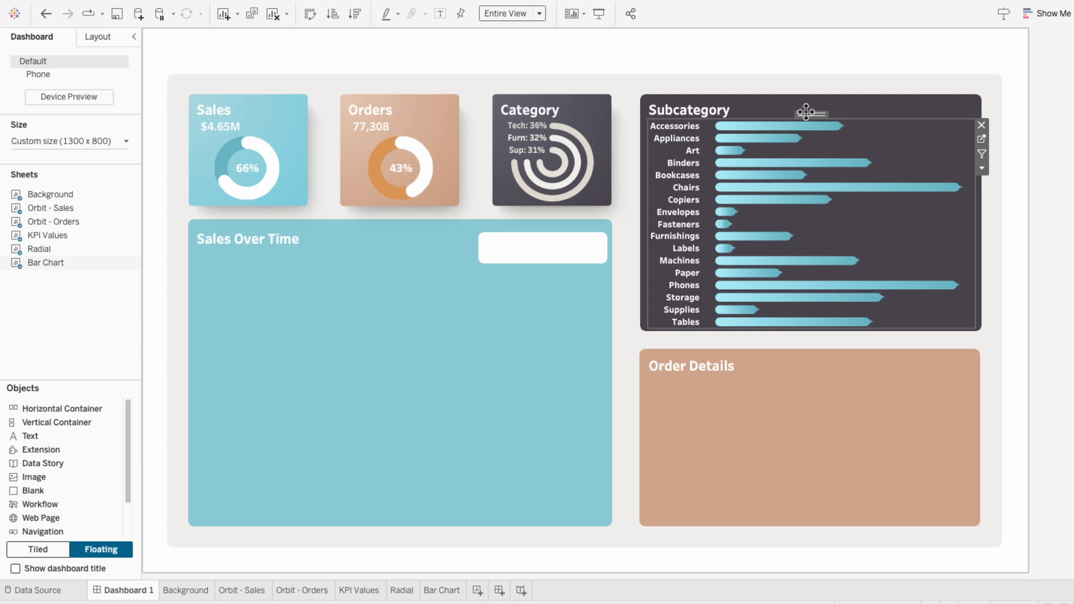
click(1067, 305)
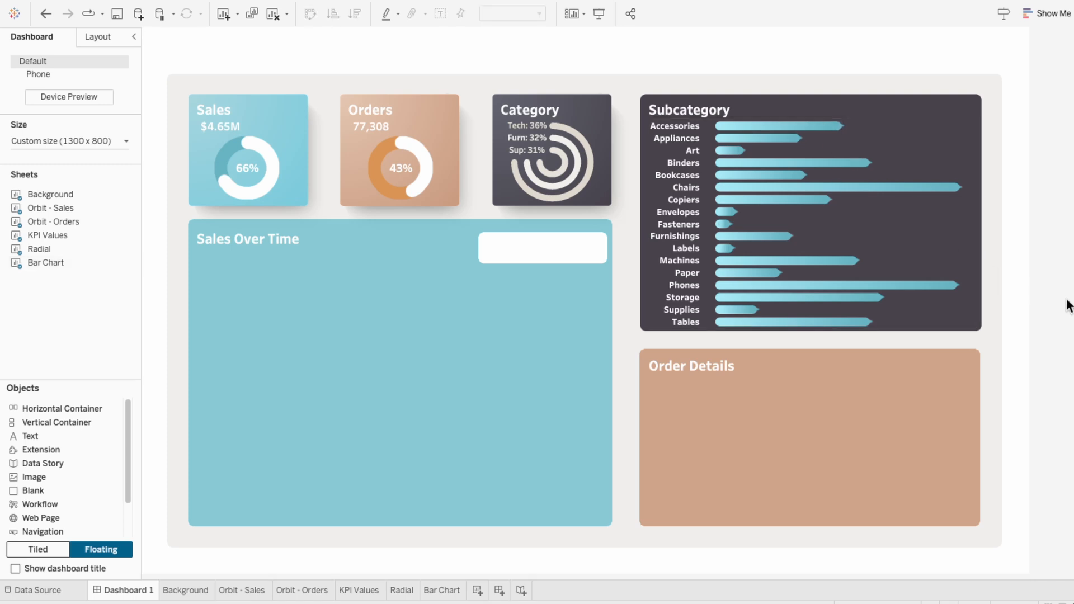